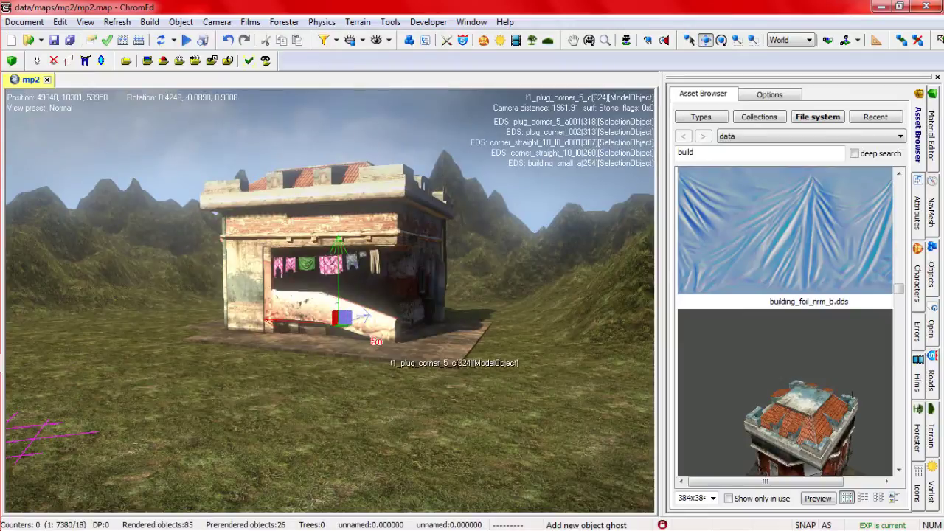
Move the small building a short way over the terrain along its horizontal world axes
key(w)
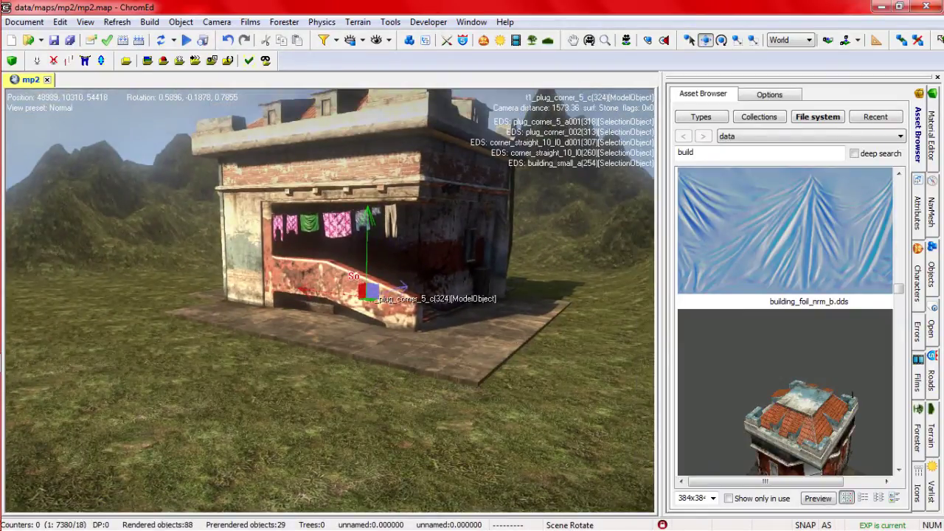
right_drag(231, 316, 213, 312)
right_drag(177, 282, 188, 287)
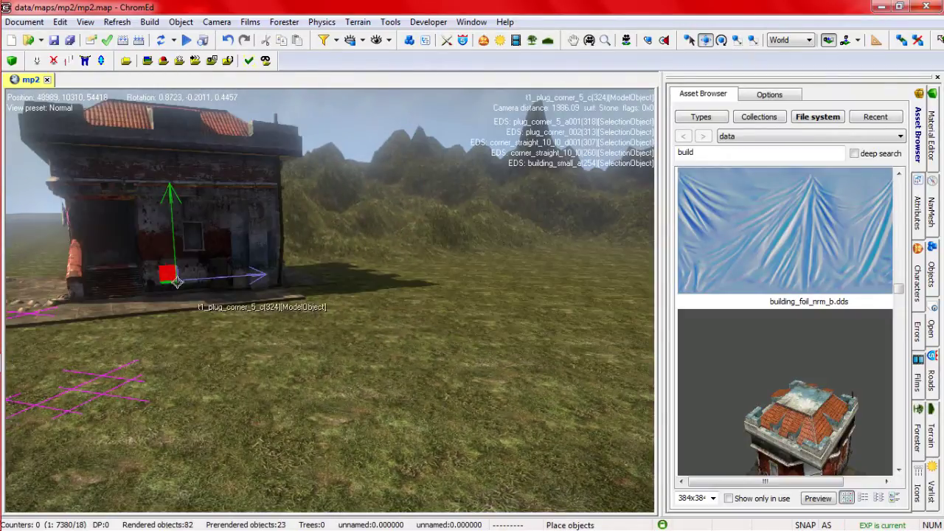
right_drag(433, 281, 332, 316)
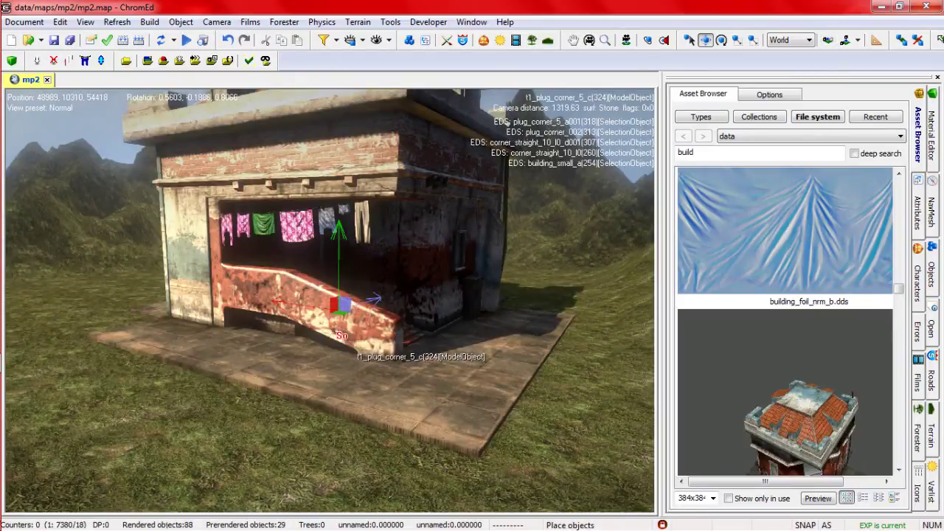
mouse_move(265, 308)
mouse_down()
mouse_move(168, 296)
mouse_move(317, 322)
mouse_move(261, 310)
mouse_up()
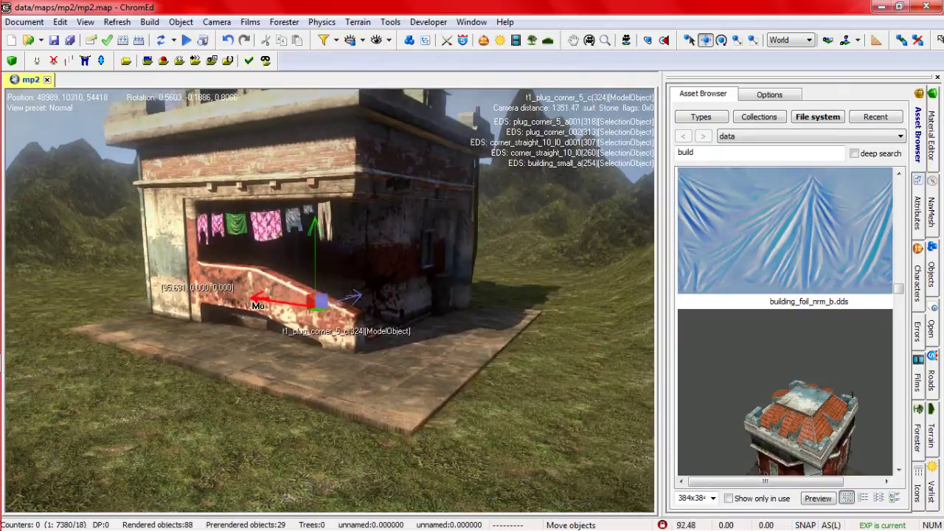
drag(348, 297, 423, 288)
right_drag(421, 285, 368, 303)
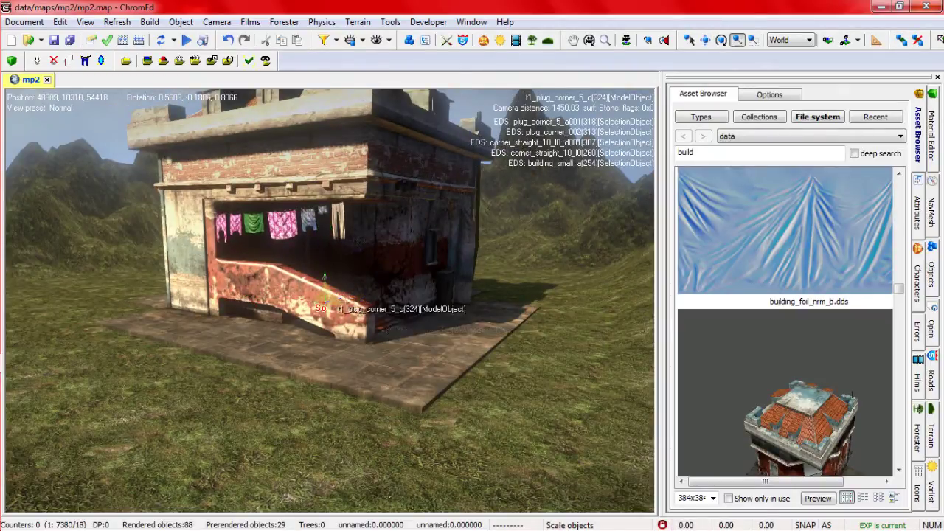
Try to scale the small building and rotate it in the World coordinate system
drag(325, 304, 332, 322)
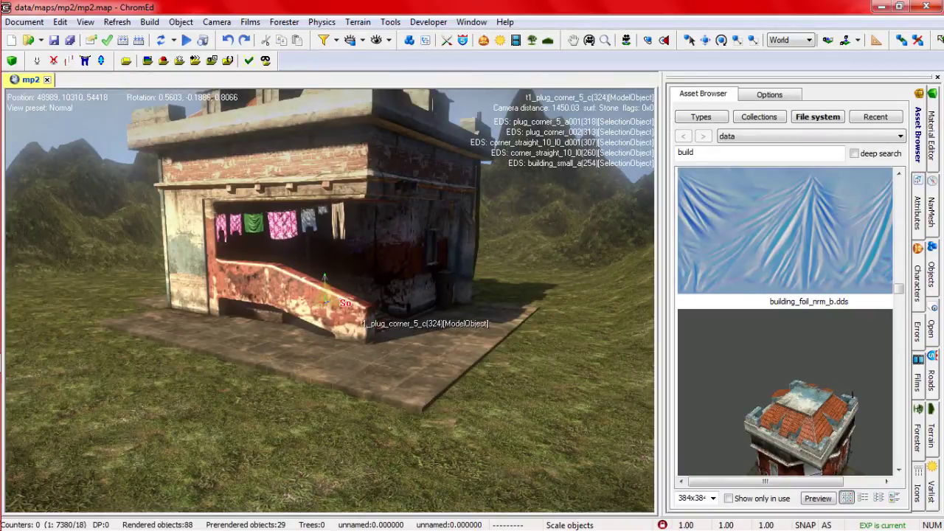
key(e)
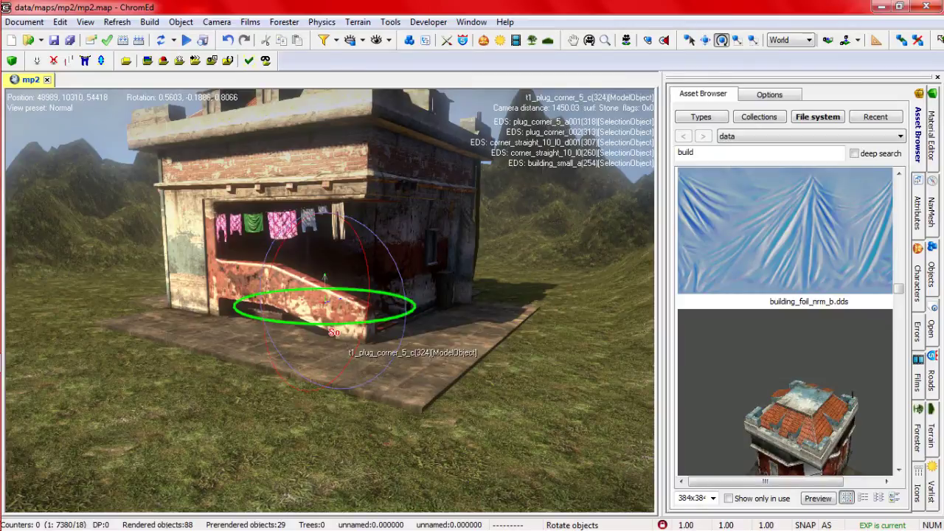
drag(337, 330, 299, 337)
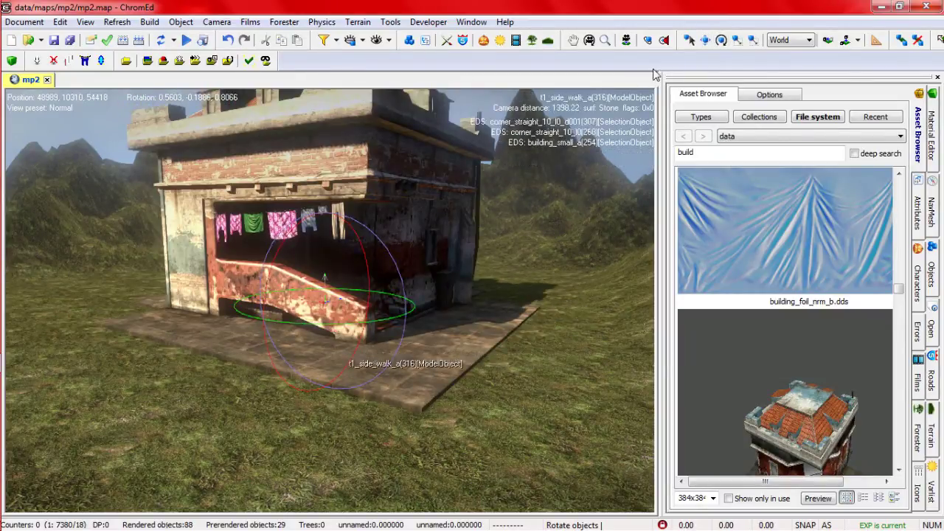
Switch the transform coordinate system to Local and rotate the small building about its vertical axis
click(781, 40)
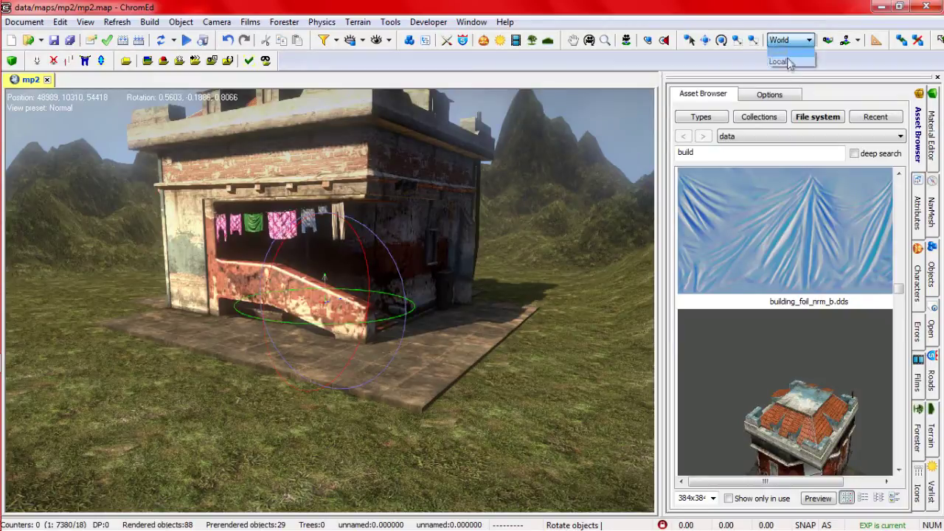
click(781, 61)
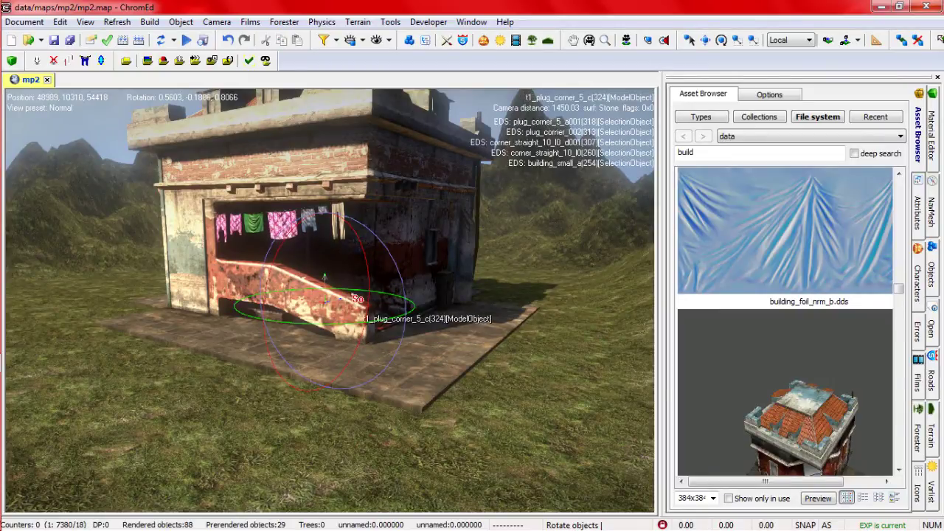
drag(392, 318, 346, 281)
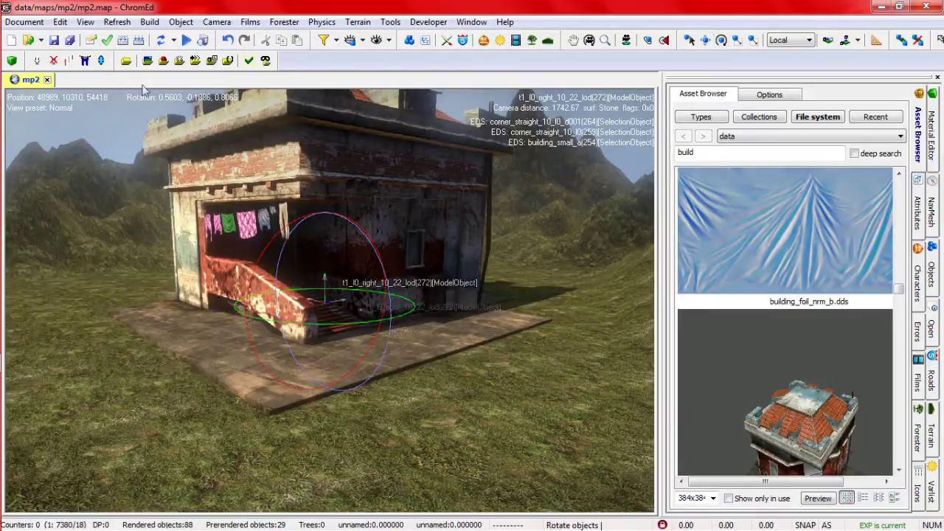
key(2)
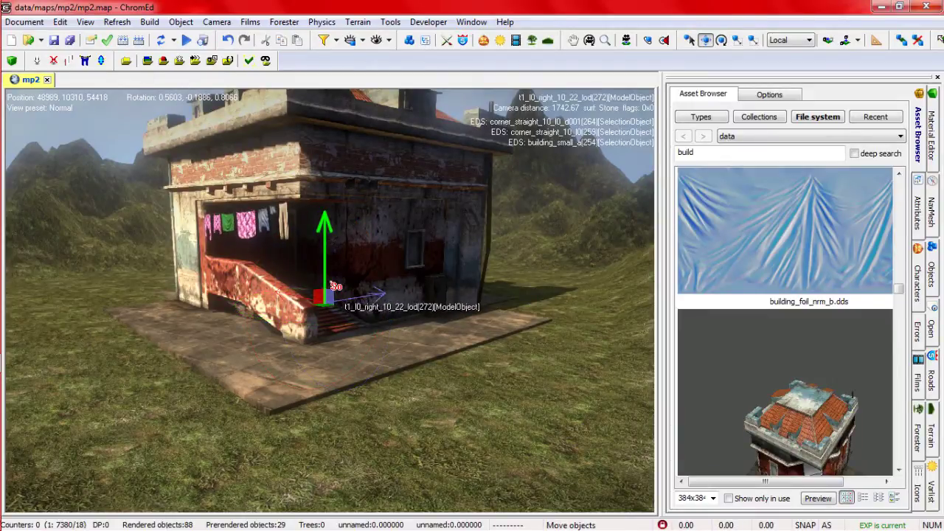
key(5)
key(6)
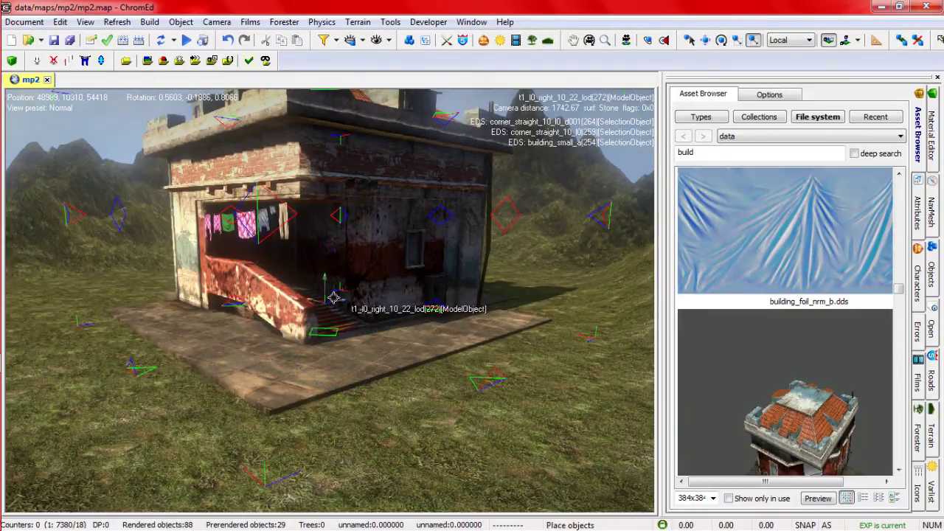
key(w)
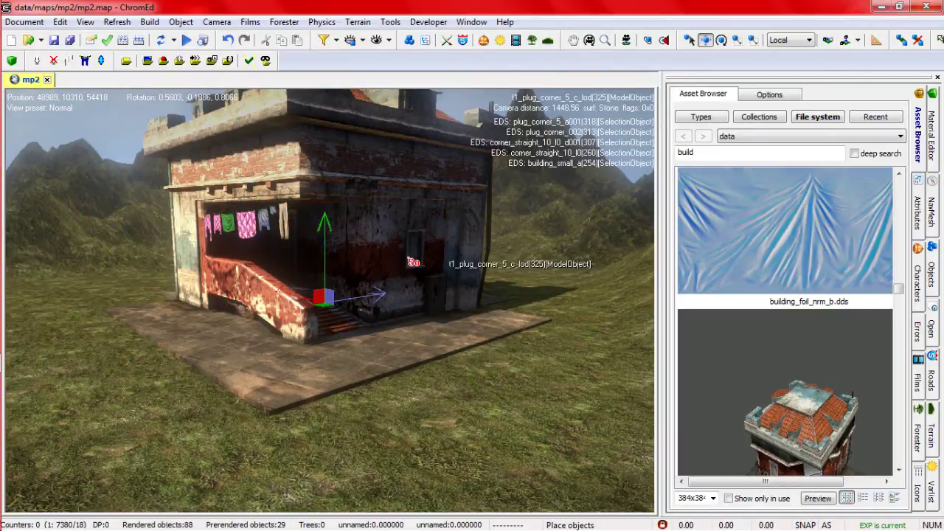
key(r)
key(w)
key(r)
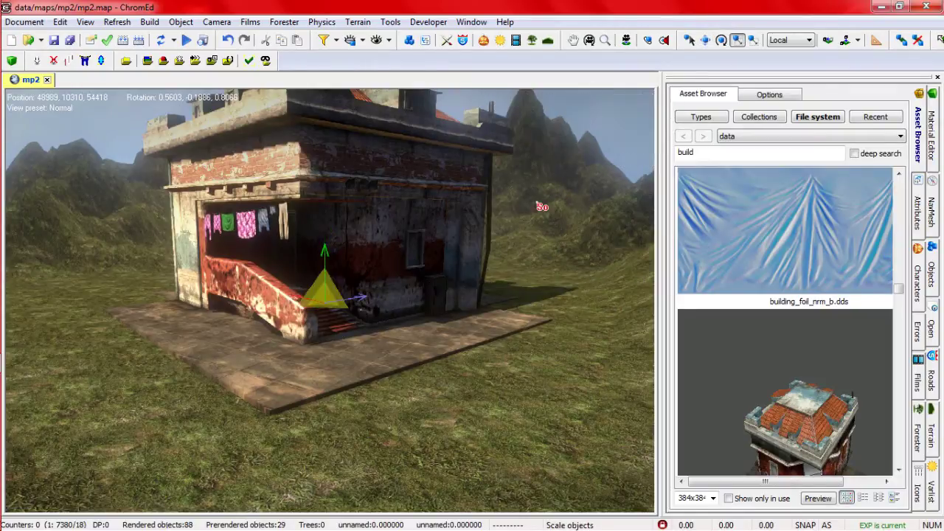
scroll(535, 209, down, 3)
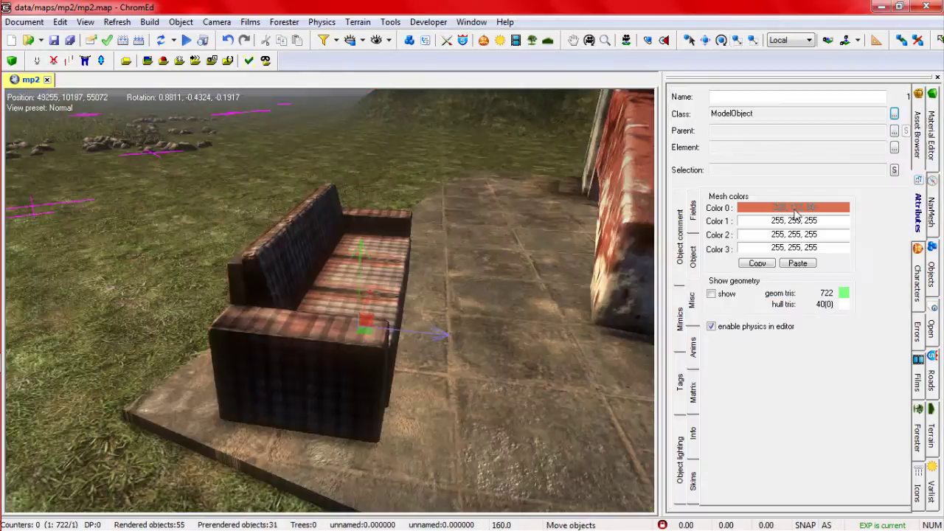
Set the sofa's mesh Color 0 to the dark red 194, 12, 26
drag(509, 193, 600, 234)
drag(590, 196, 620, 252)
drag(581, 222, 597, 192)
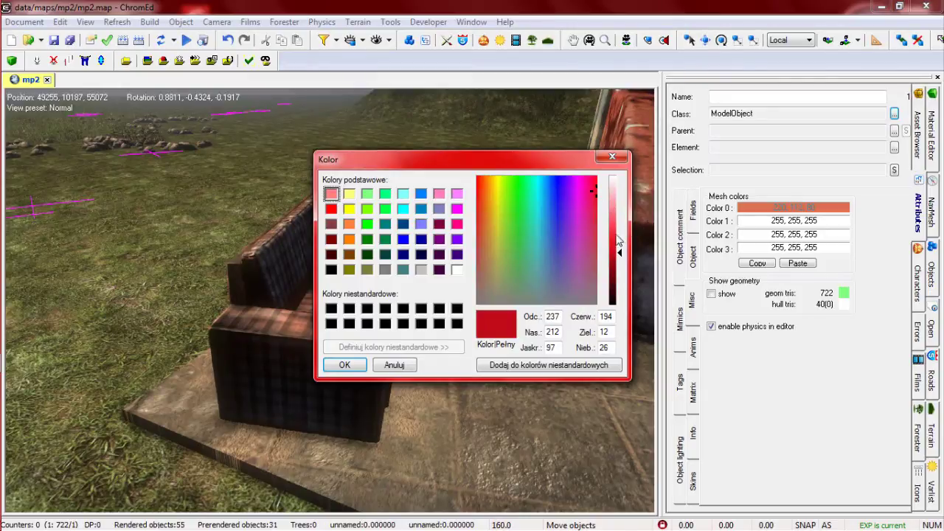
click(346, 365)
Lift the sofa above the pavement beside the building and drop it onto the surface below
right_drag(550, 320, 534, 318)
key(z)
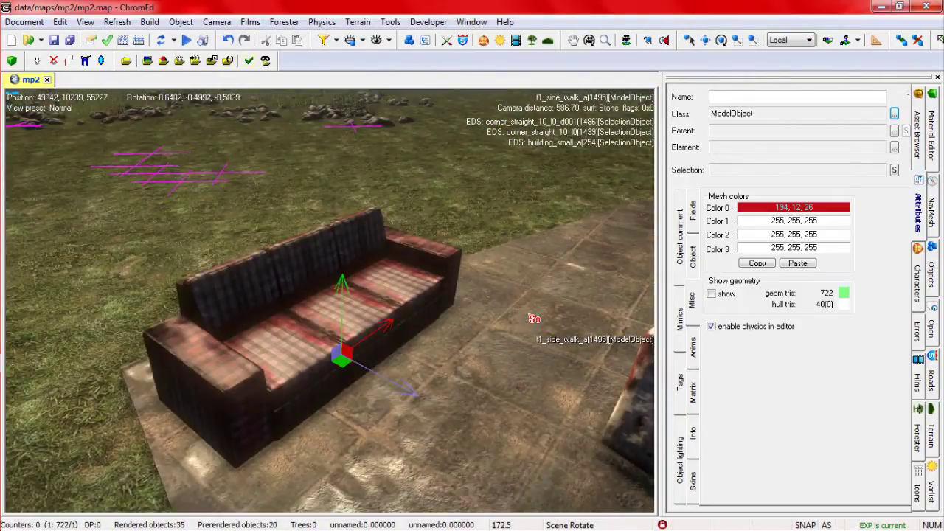
scroll(533, 319, down, 5)
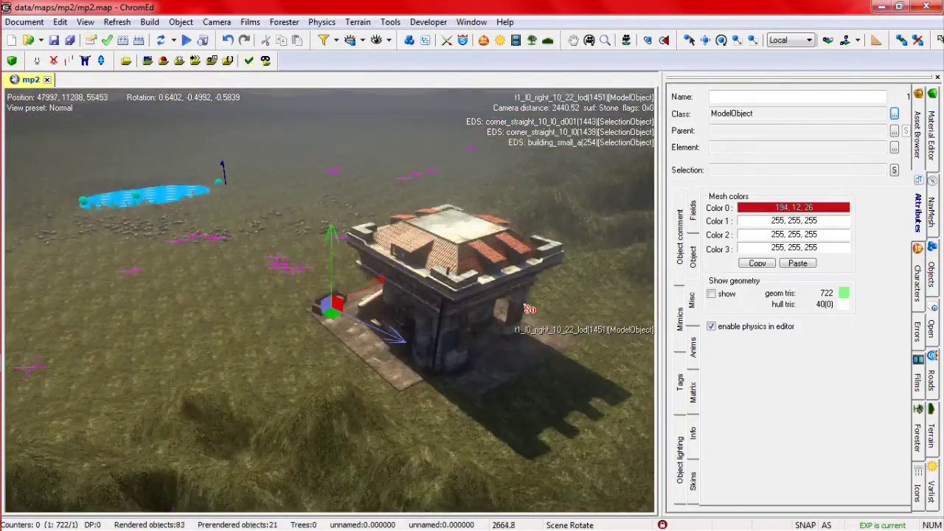
scroll(528, 309, up, 5)
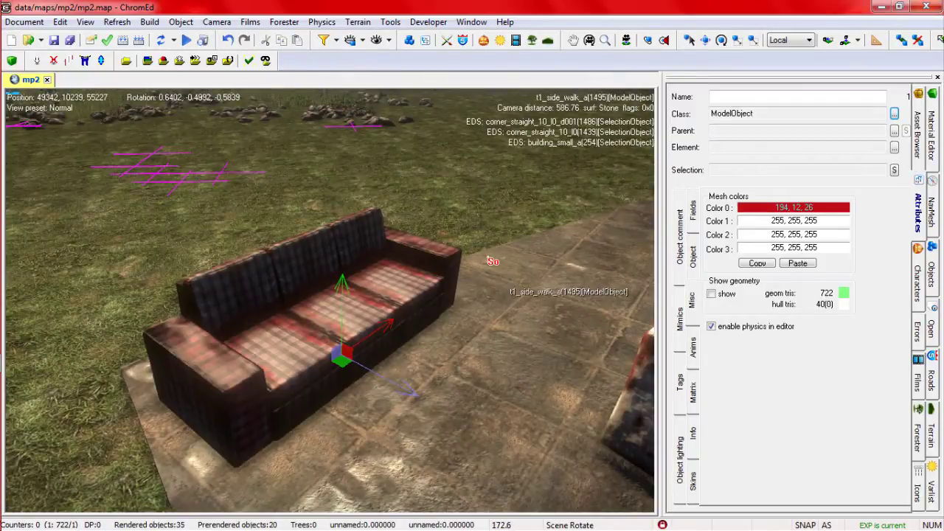
drag(341, 310, 346, 149)
drag(377, 269, 258, 240)
scroll(261, 241, down, 5)
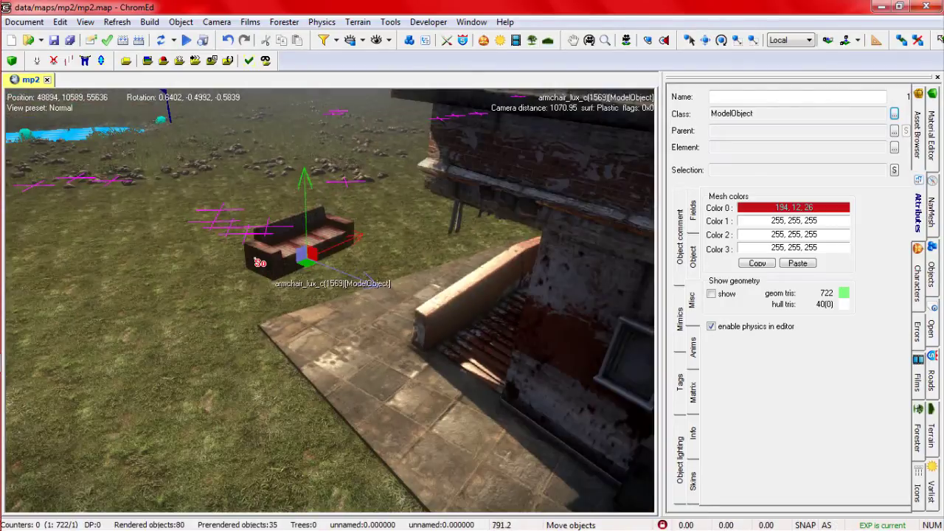
drag(308, 170, 302, 146)
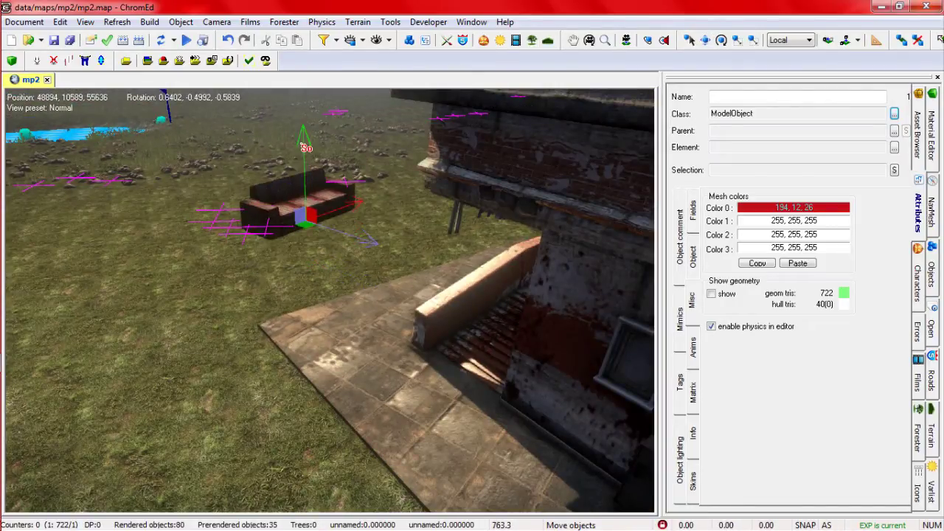
click(34, 62)
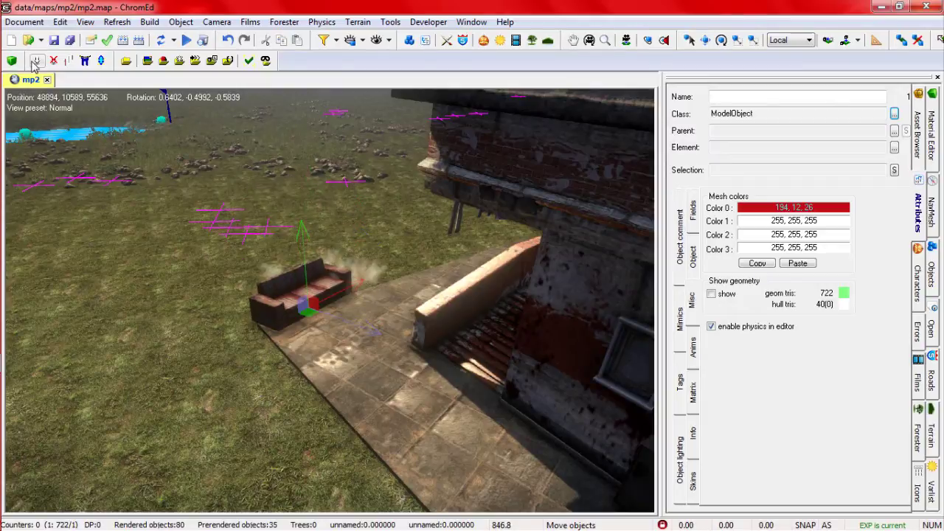
Rotate the sofa about its vertical axis so its seats face the camera, and return to the move tool
right_drag(331, 338, 331, 338)
key(w)
scroll(332, 338, up, 3)
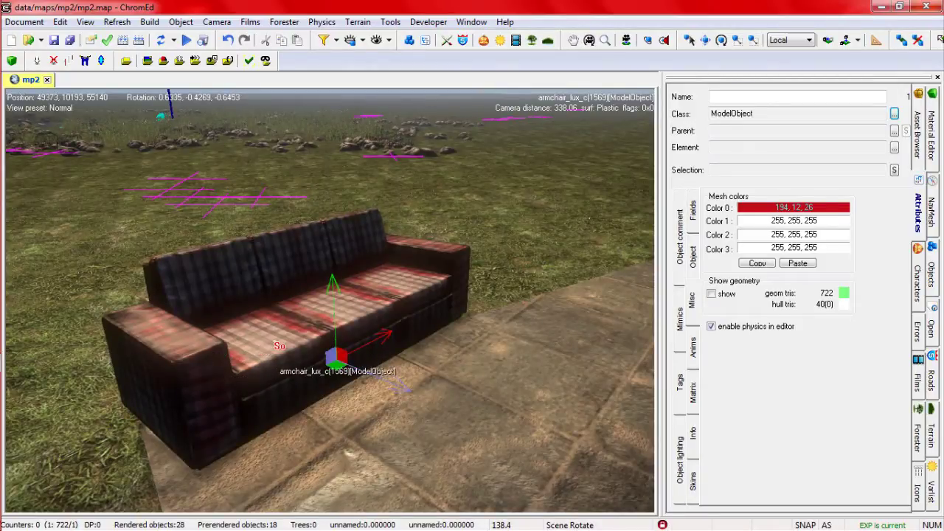
key(e)
drag(385, 399, 448, 341)
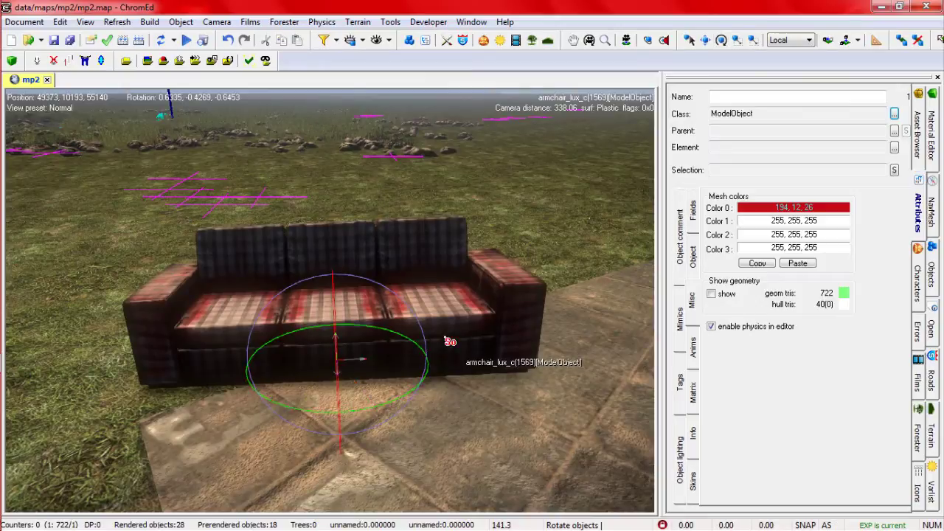
key(w)
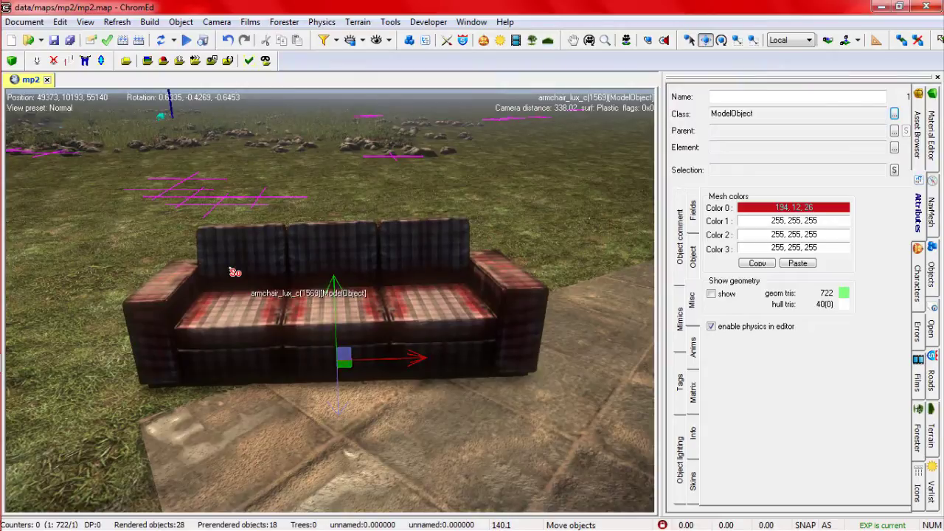
scroll(287, 272, down, 8)
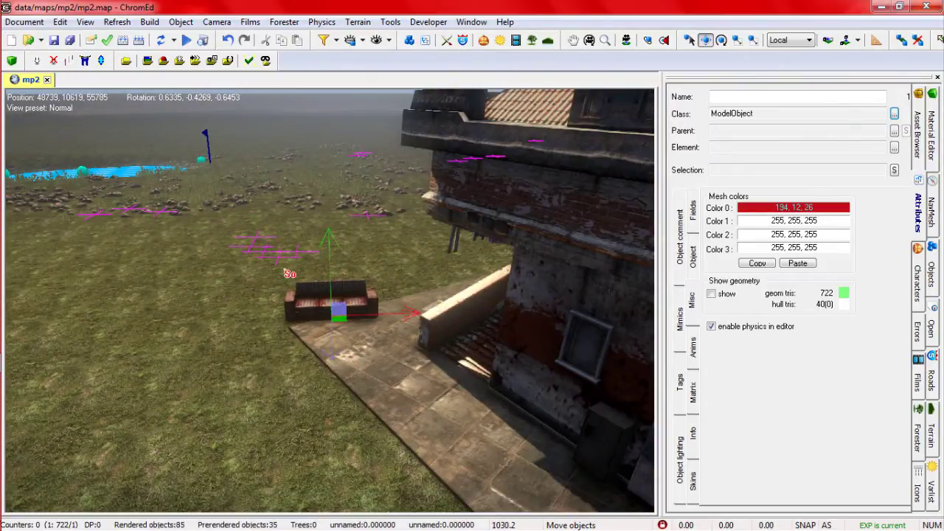
scroll(288, 273, up, 5)
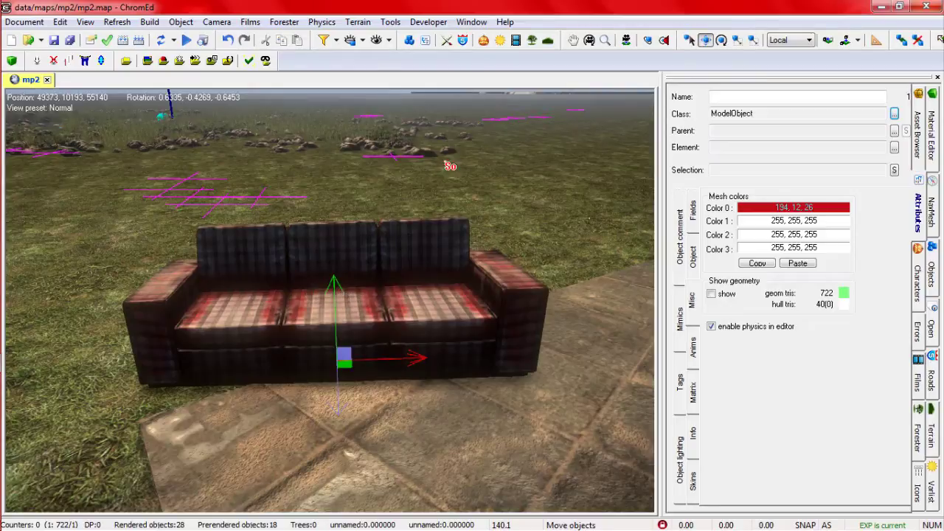
click(917, 133)
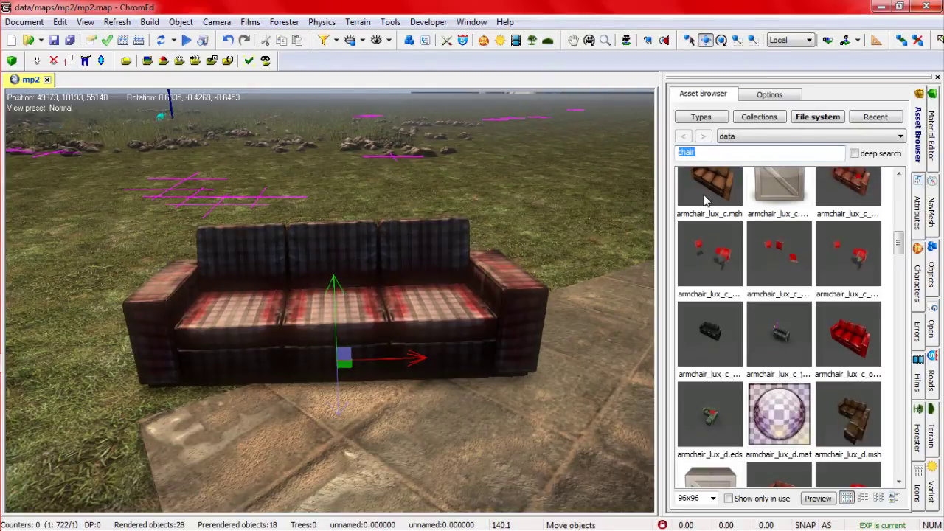
text(g)
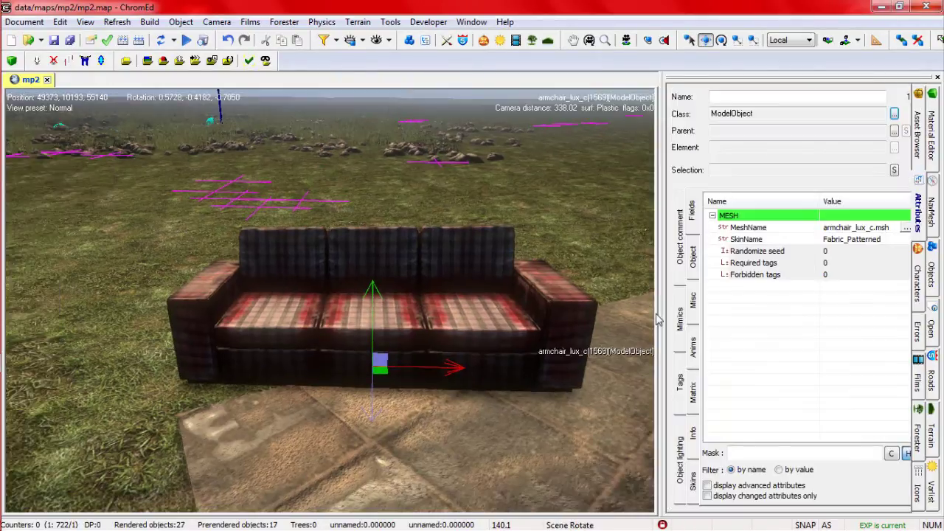
Change the sofa's class from ModelObject to LawmanASP, filtering the class list by "law"
click(894, 114)
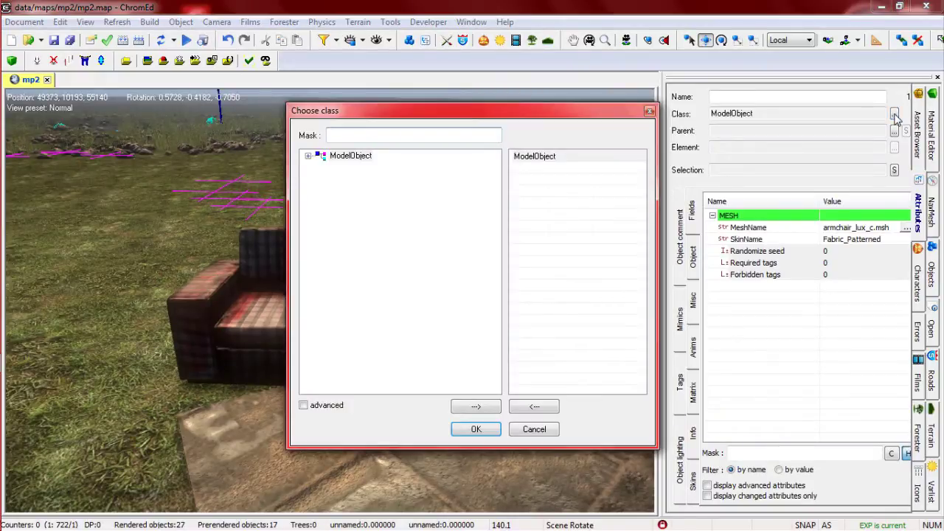
text(la)
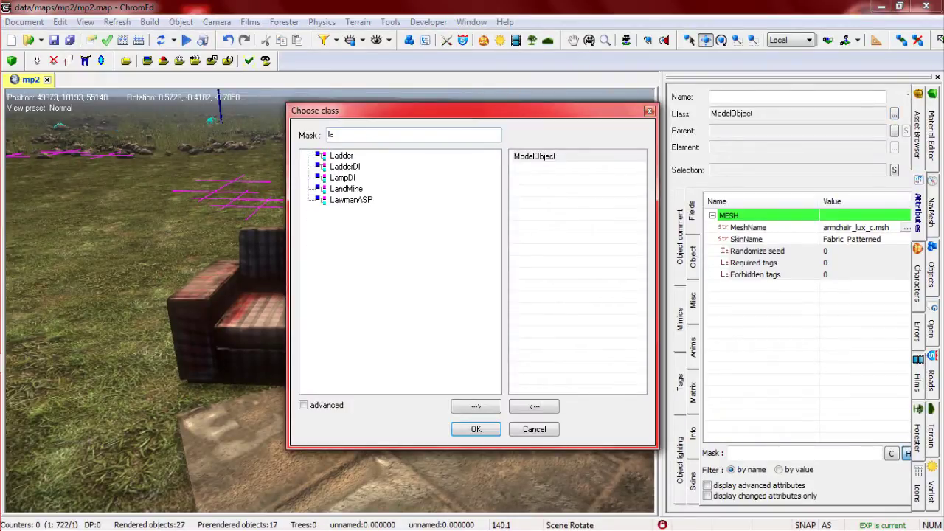
text(w)
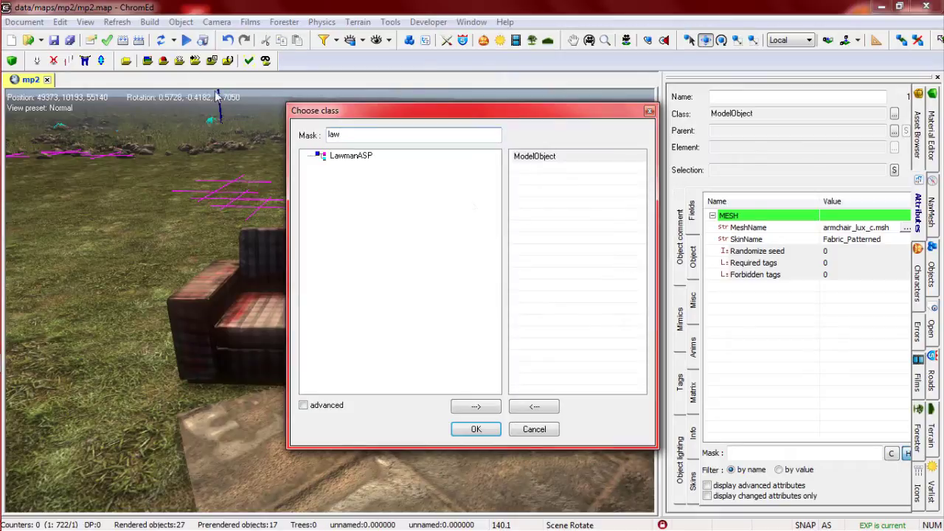
click(353, 155)
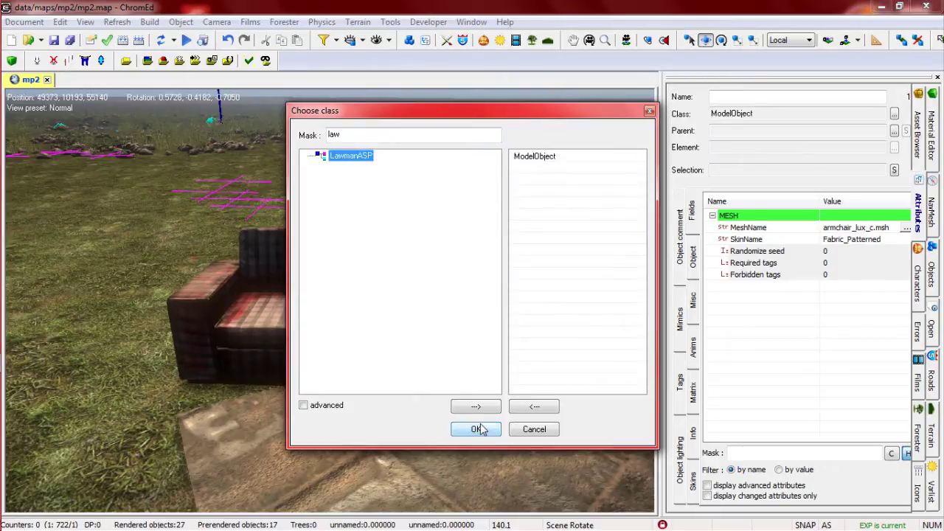
click(476, 429)
mouse_move(910, 247)
mouse_down()
mouse_move(909, 287)
mouse_move(908, 240)
mouse_up()
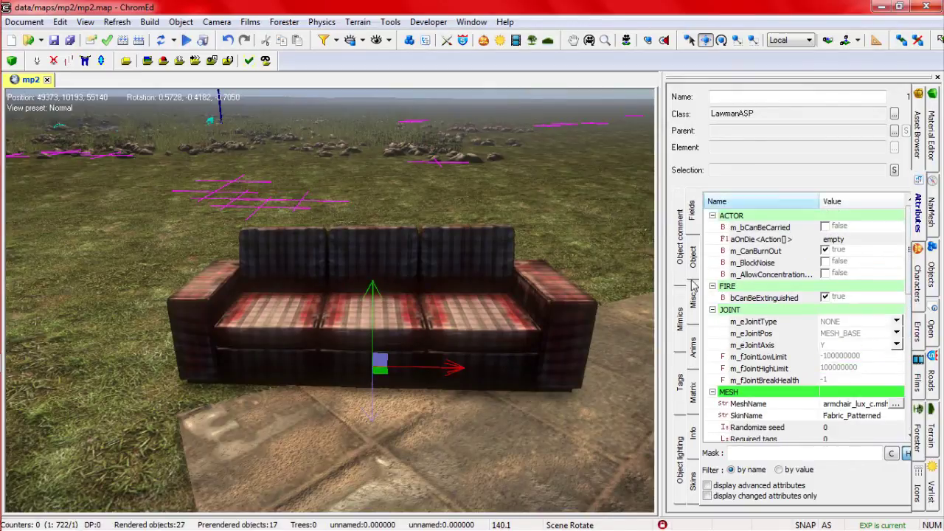
scroll(909, 251, down, 4)
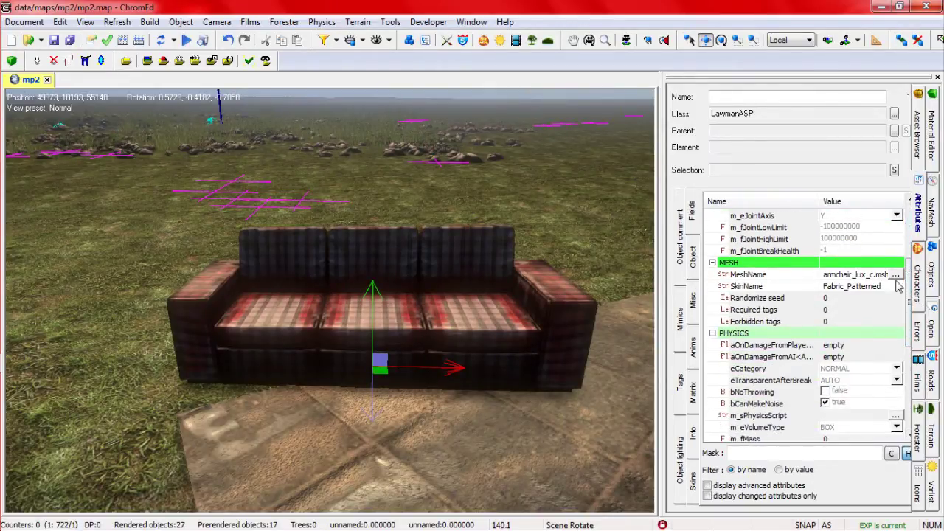
drag(910, 291, 911, 397)
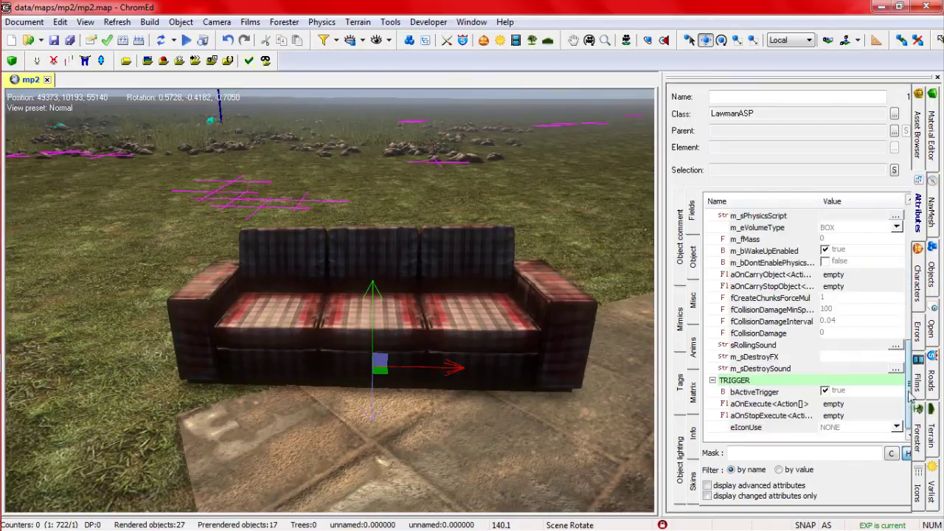
Search the assets for "case" and place the case_a.msh model in the scene near the sofa
click(920, 127)
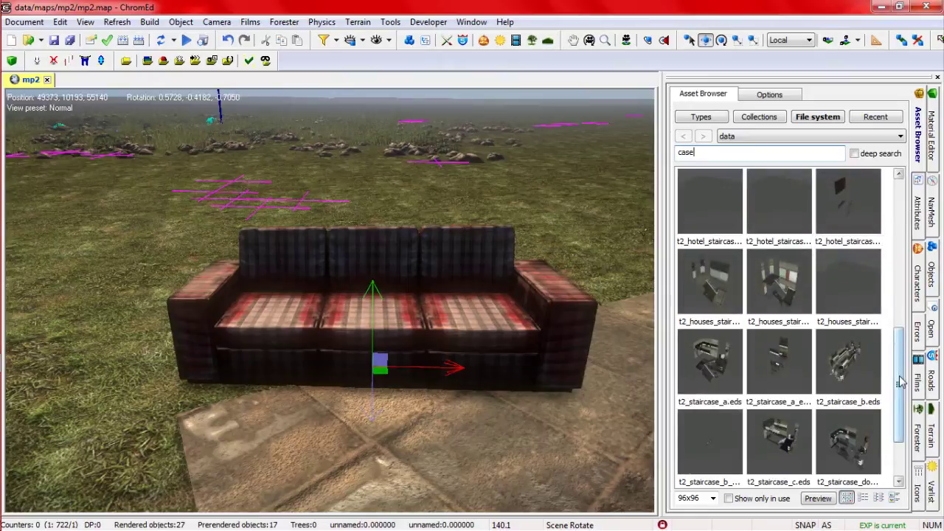
drag(901, 381, 902, 188)
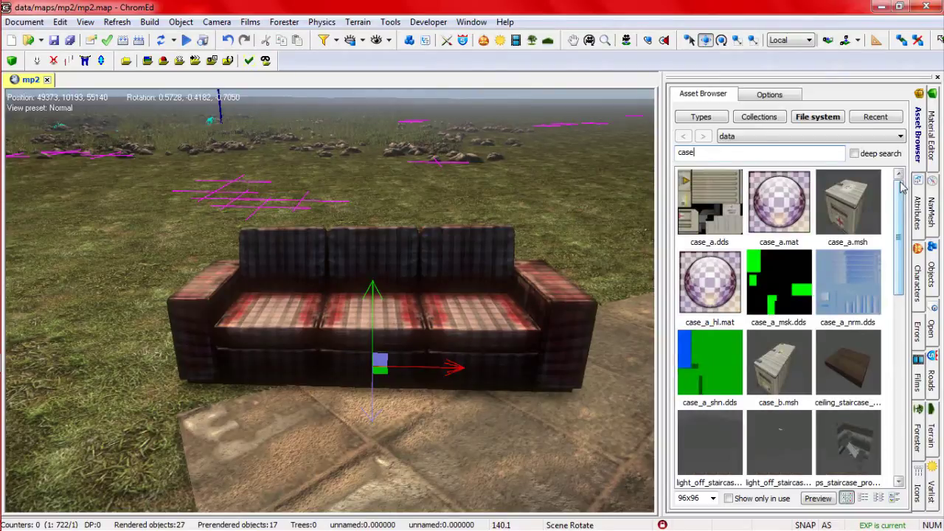
drag(855, 207, 472, 317)
Lift the case into the air beside the sofa and try dropping it onto the surface below
drag(483, 231, 505, 102)
drag(568, 228, 625, 189)
right_drag(476, 337, 482, 362)
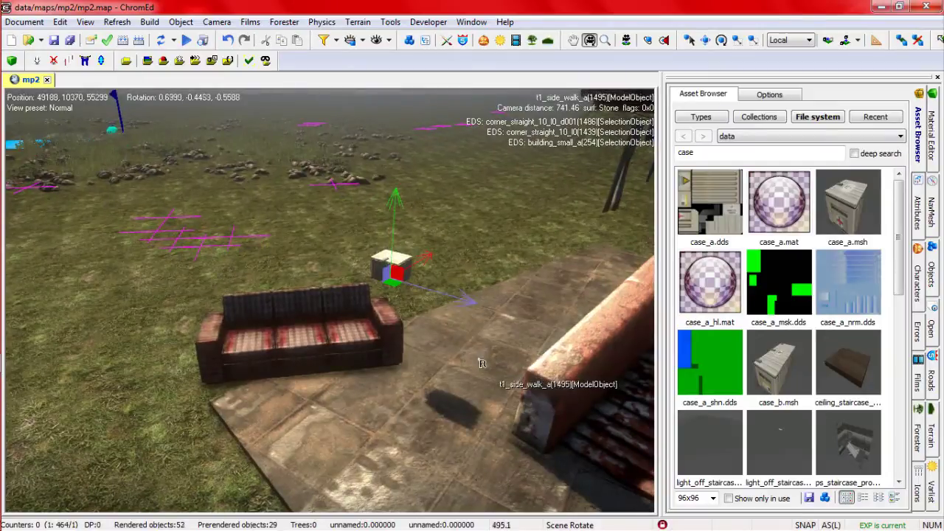
drag(393, 210, 400, 132)
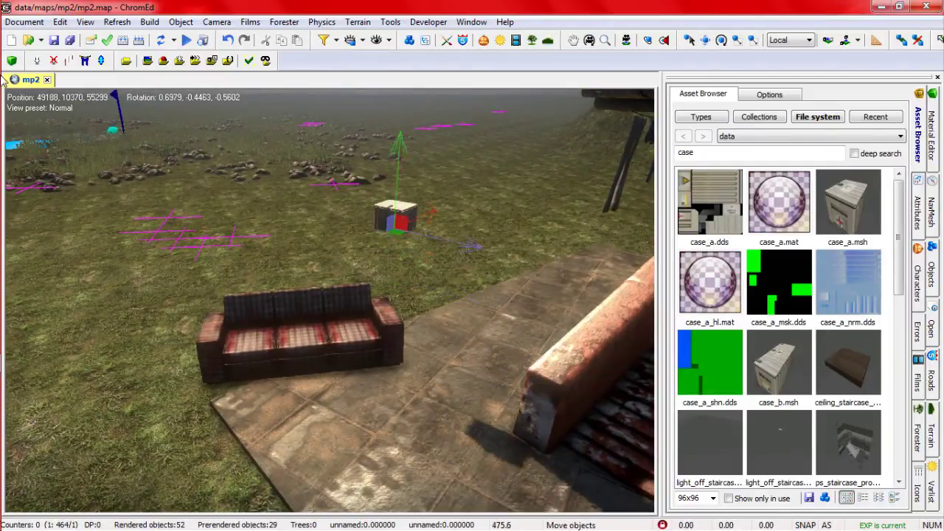
click(36, 61)
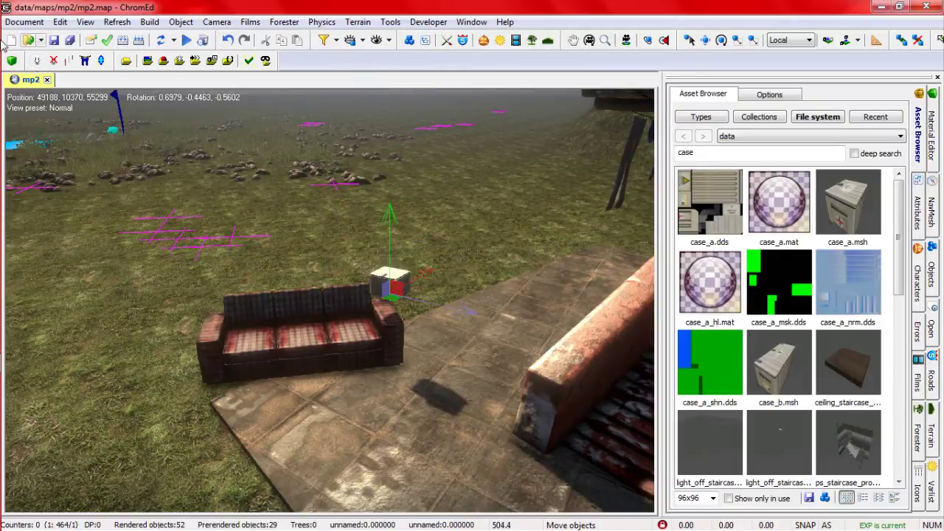
Reposition the floating case over the pavement next to the sofa, drop it onto the pavement and deselect it
click(470, 321)
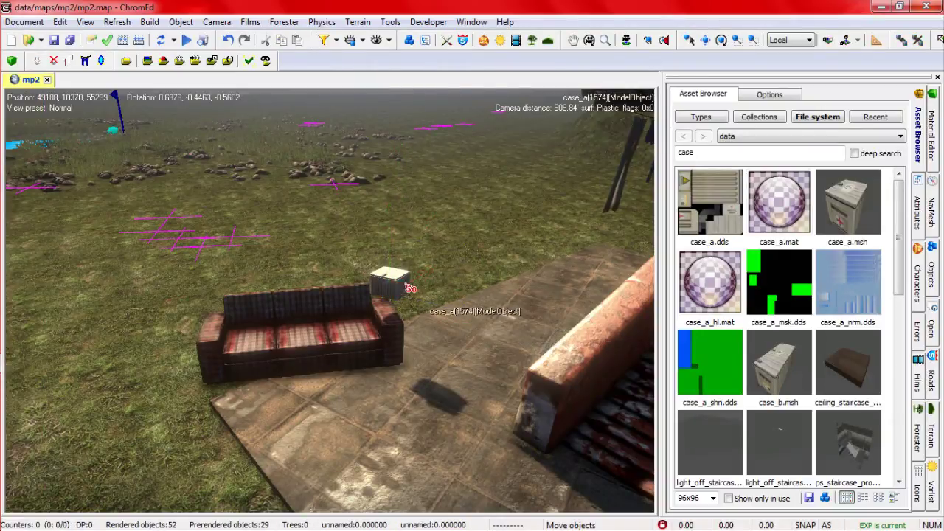
click(403, 287)
drag(484, 319, 522, 334)
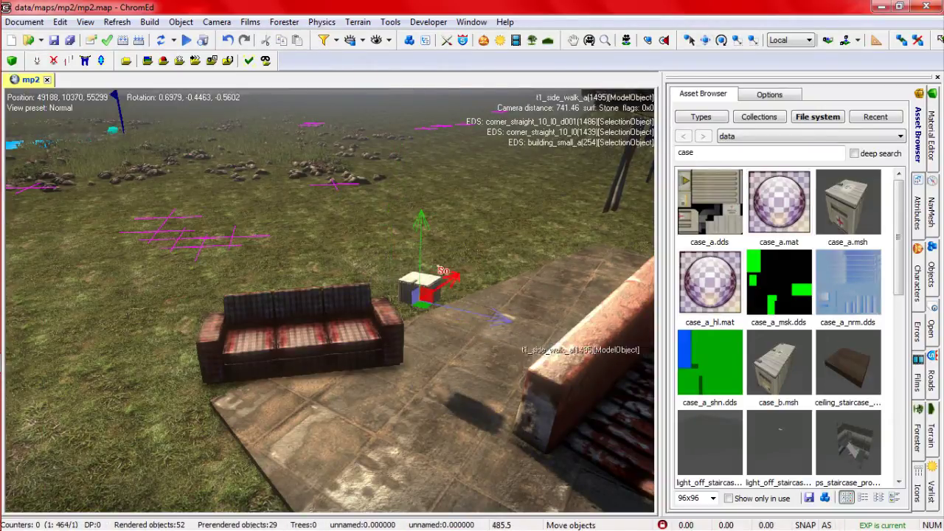
drag(421, 212, 424, 185)
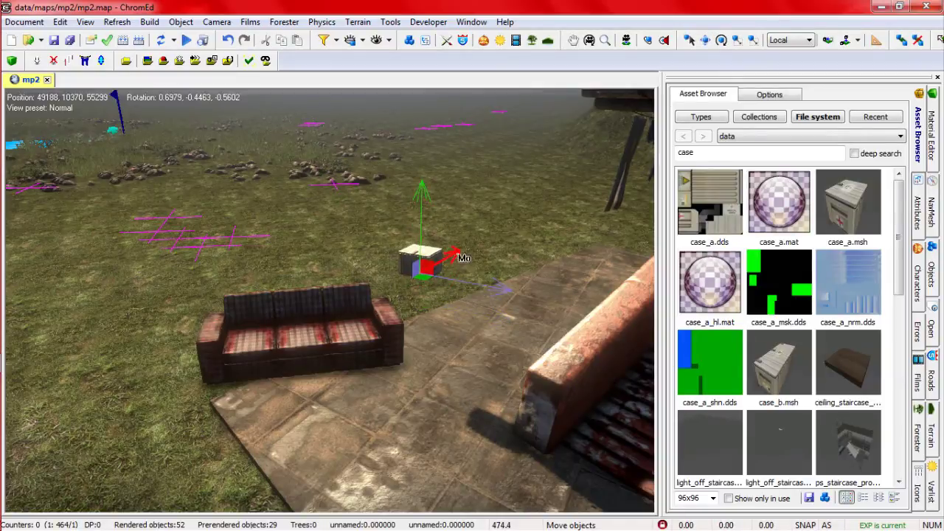
drag(456, 254, 440, 265)
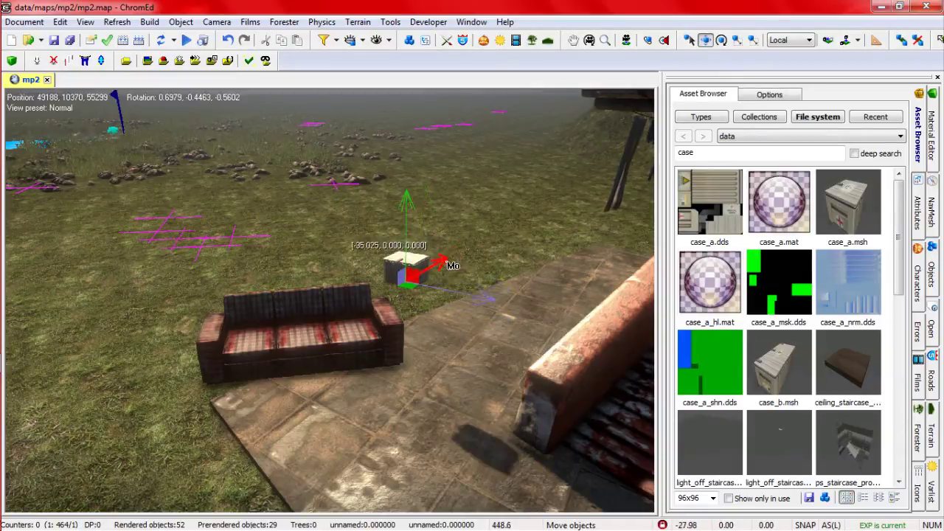
click(35, 61)
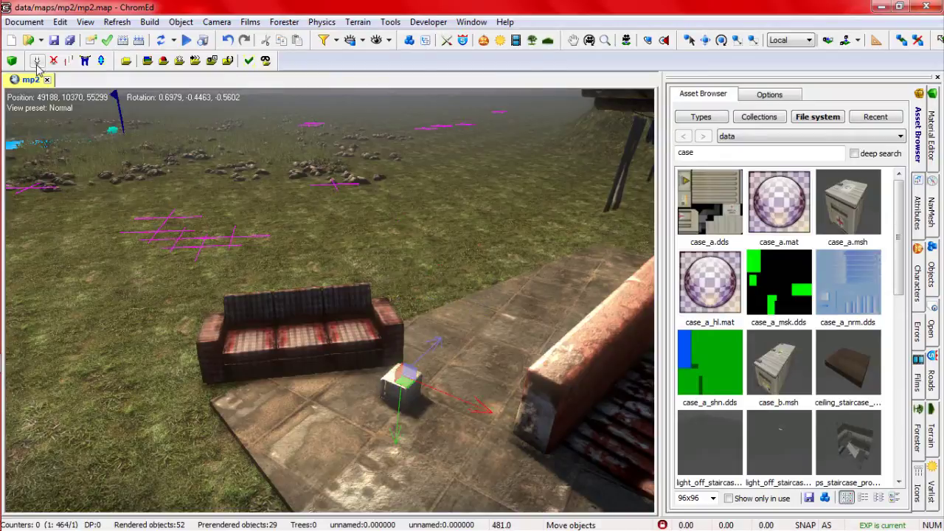
right_drag(152, 235, 174, 413)
scroll(174, 413, up, 3)
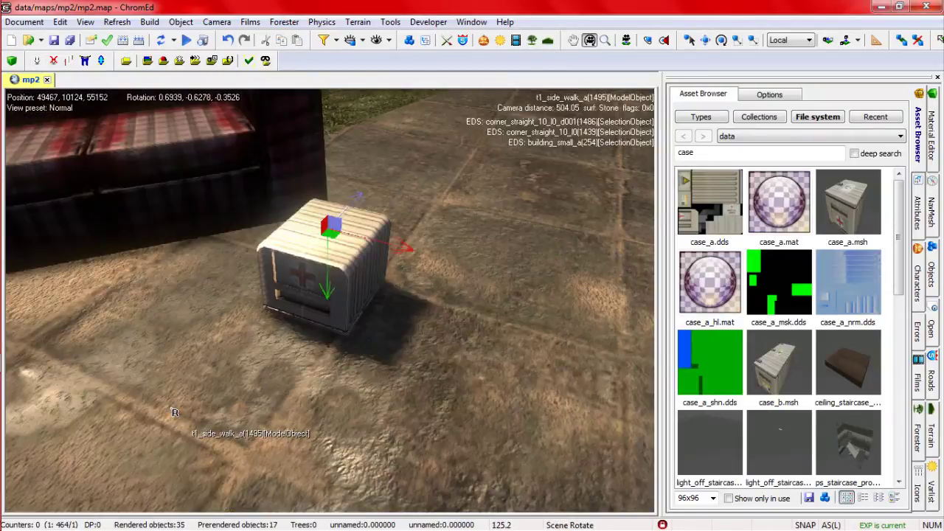
scroll(174, 413, down, 1)
scroll(175, 413, down, 5)
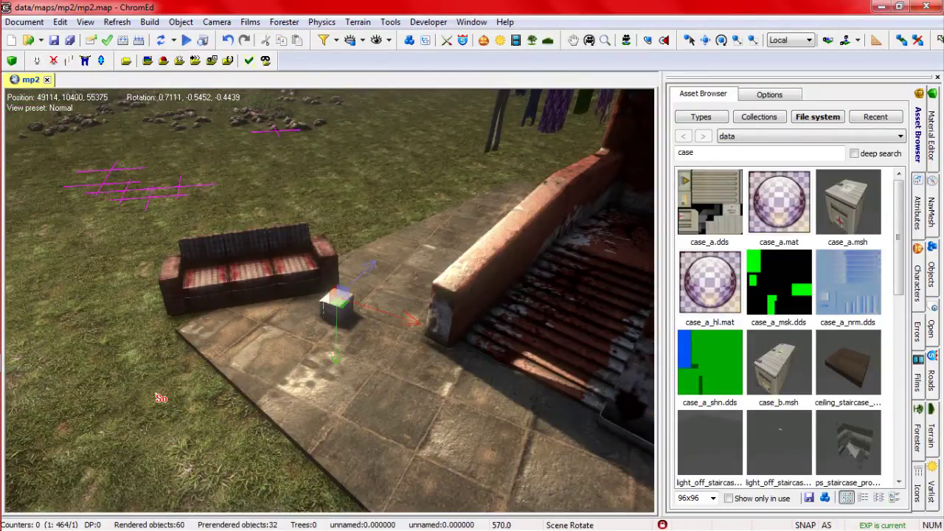
click(157, 395)
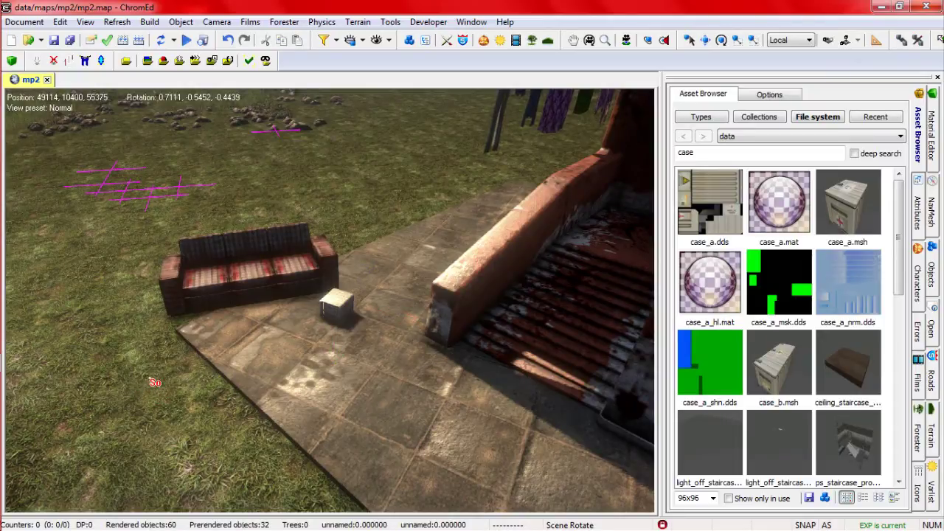
Duplicate the sofa sideways across the grass to form a row of four sofas
right_drag(148, 383, 130, 379)
scroll(130, 379, down, 4)
middle_drag(131, 379, 295, 315)
click(350, 332)
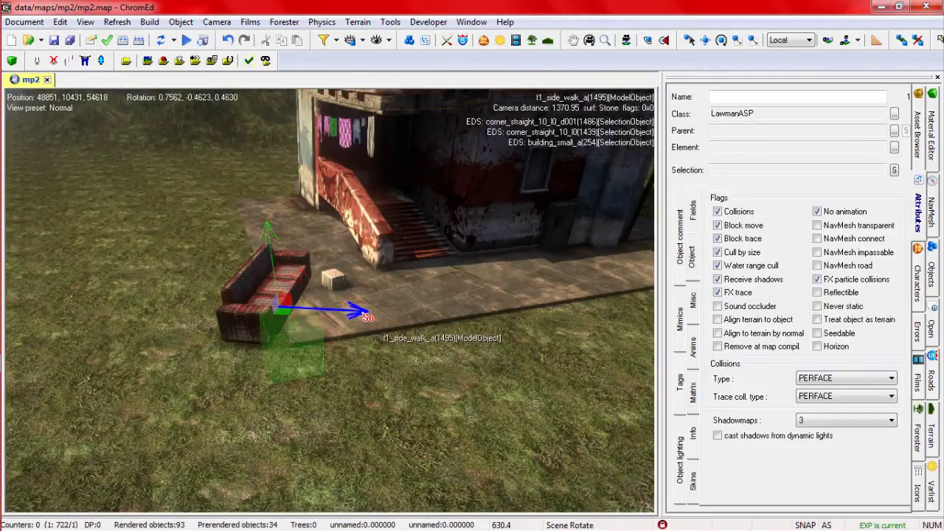
mouse_move(242, 311)
shift+mouse_down()
mouse_move(156, 307)
mouse_move(181, 308)
shift+mouse_up()
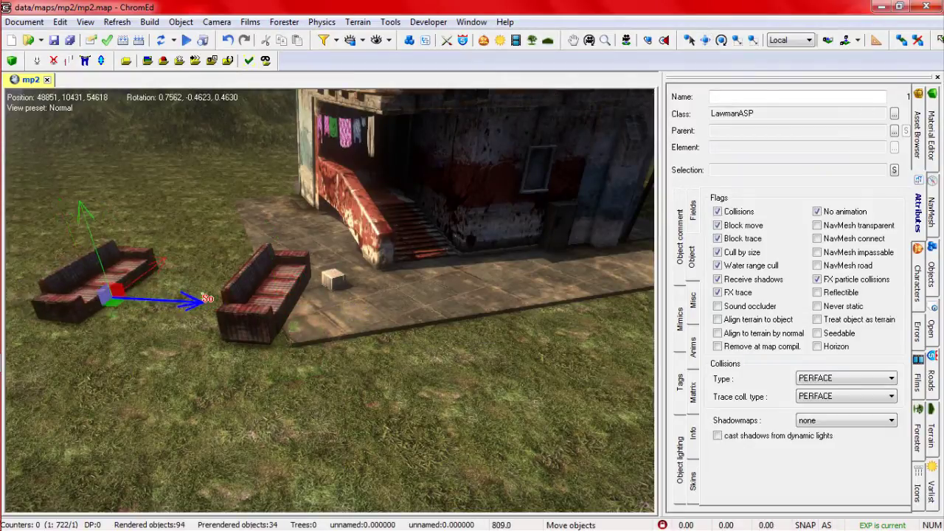
mouse_move(161, 267)
mouse_down()
mouse_move(210, 250)
mouse_move(146, 286)
mouse_up()
mouse_move(202, 303)
shift+mouse_down()
mouse_move(260, 313)
mouse_move(322, 293)
shift+mouse_up()
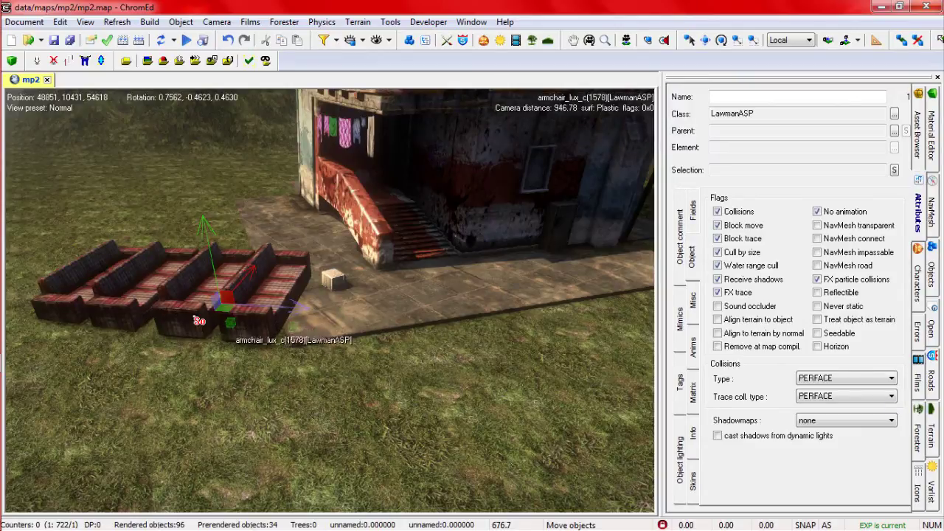
Delete the three sofa copies from the grass, keeping the original beside the pavement
key(Delete)
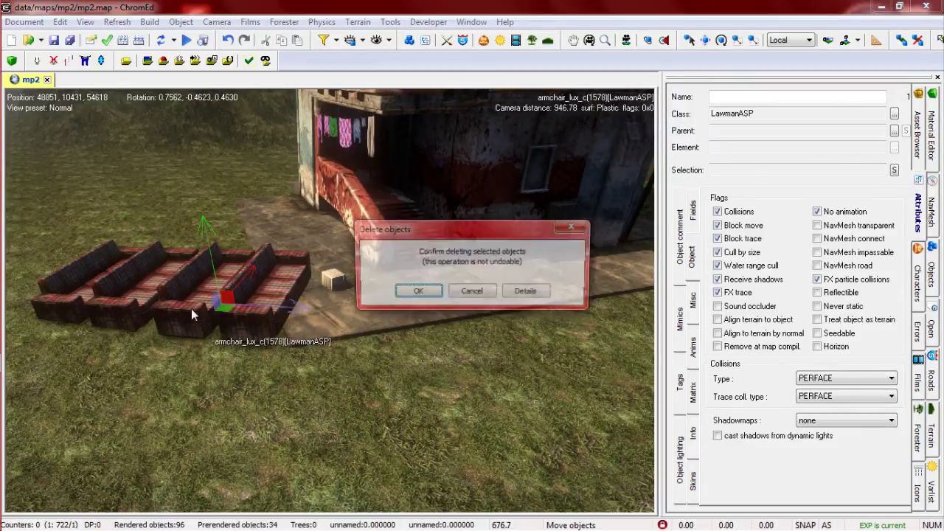
click(416, 293)
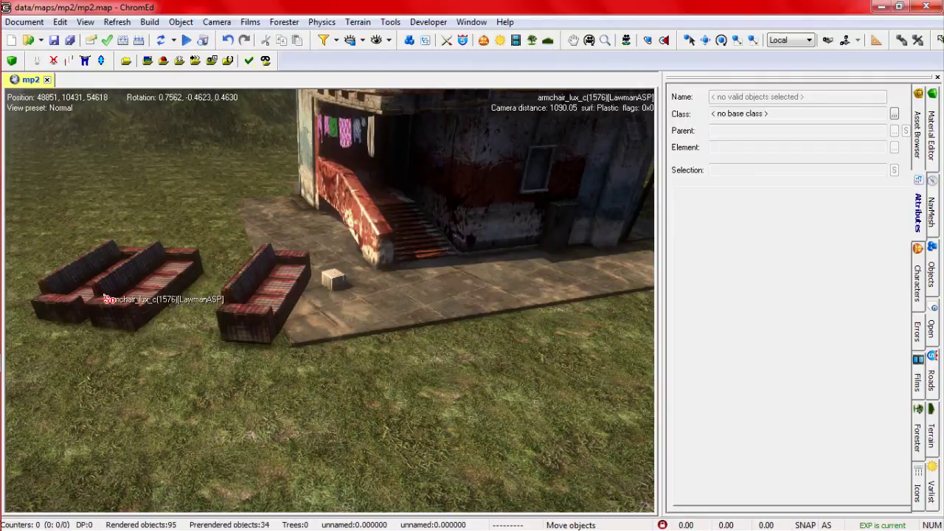
click(156, 296)
key(Delete)
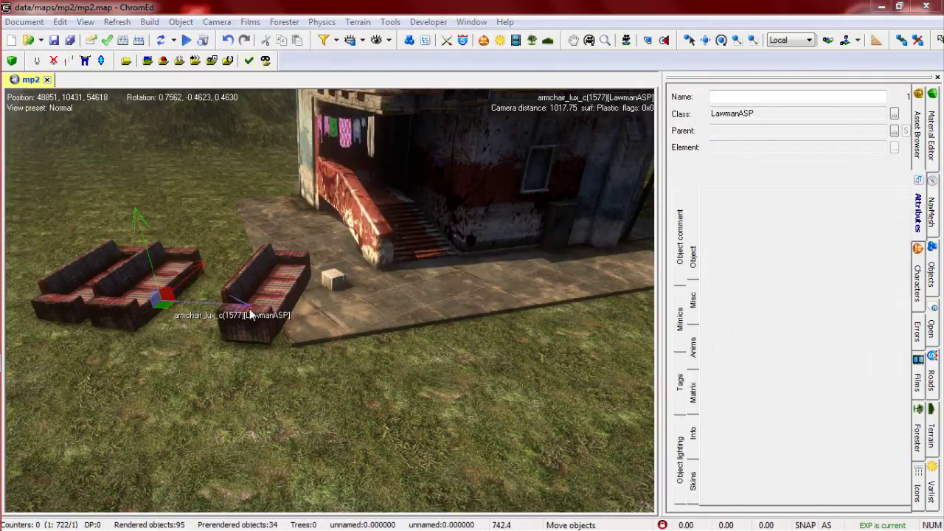
click(407, 294)
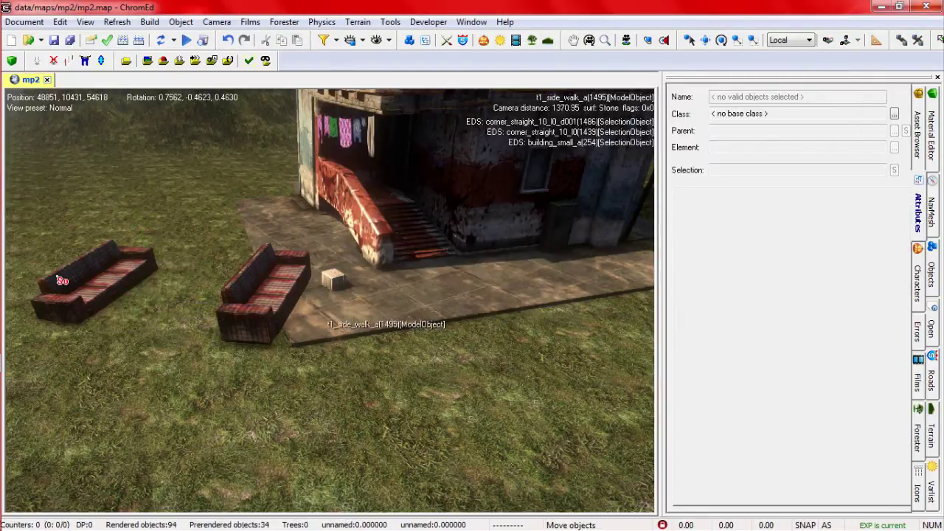
click(85, 298)
key(Delete)
key(Return)
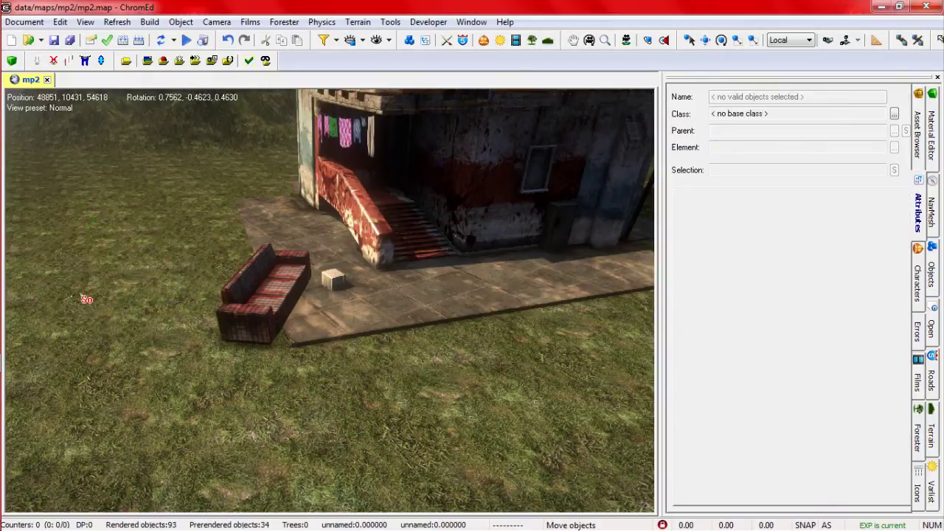
Multi-select the sofa, case_a.msh, dummybox_2m.msh, MapStart and the three zbiornik1 entries in the map's object list
click(302, 297)
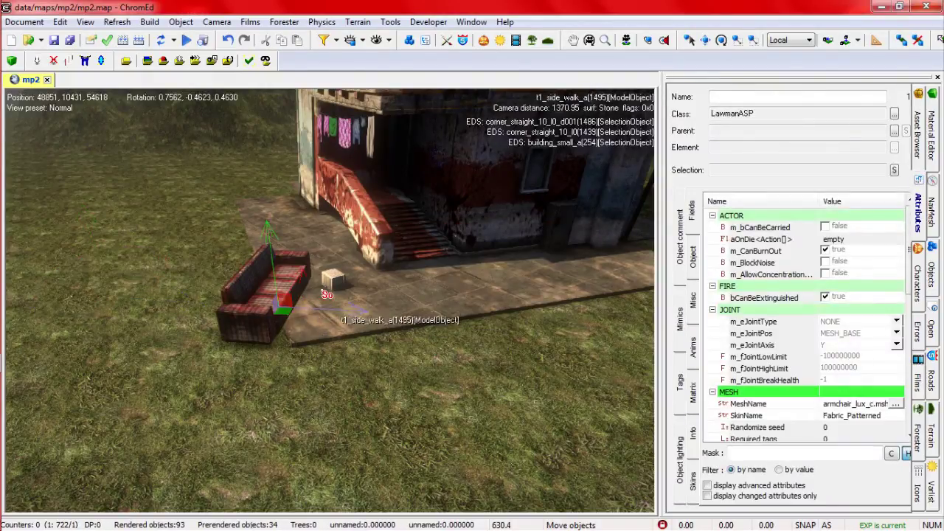
click(920, 270)
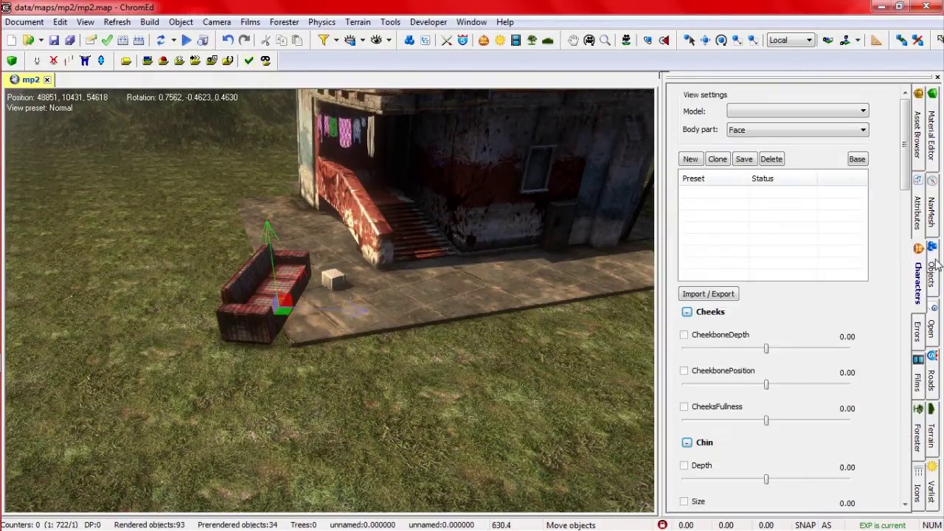
click(935, 265)
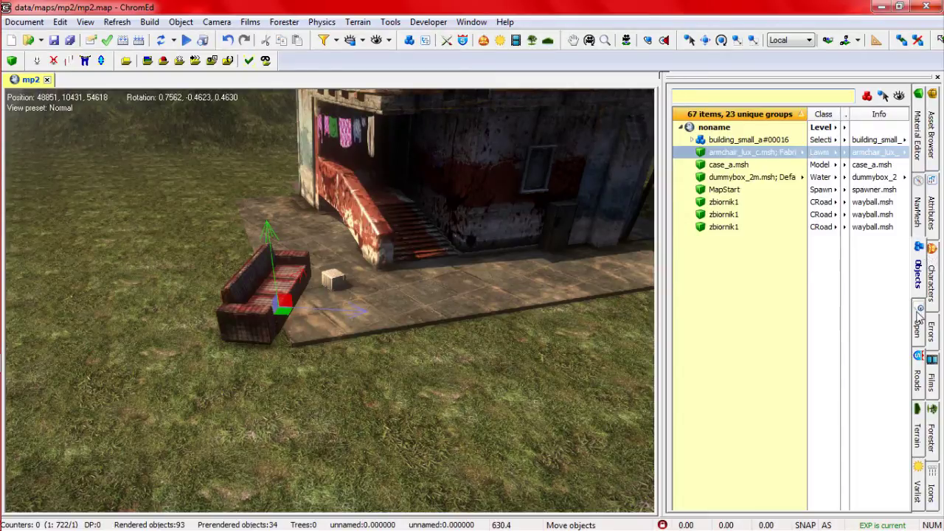
ctrl+click(717, 166)
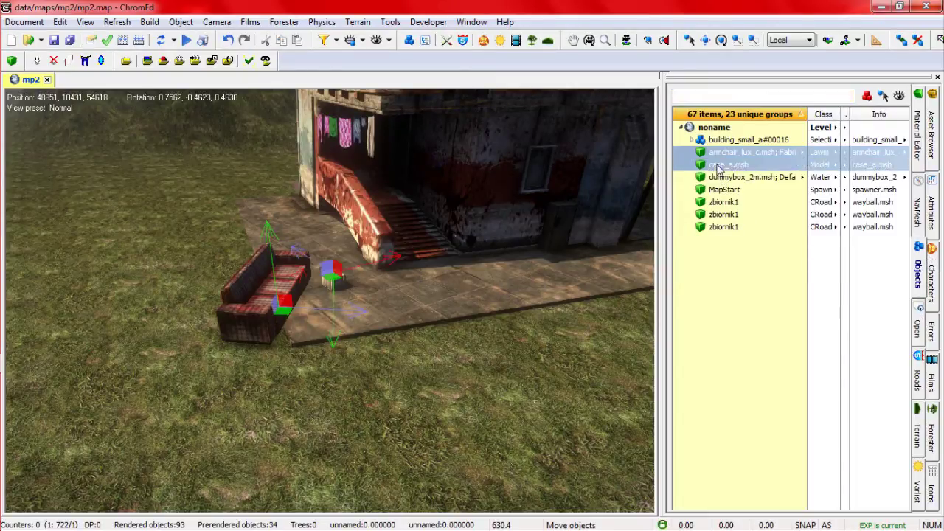
ctrl+click(718, 178)
ctrl+click(721, 202)
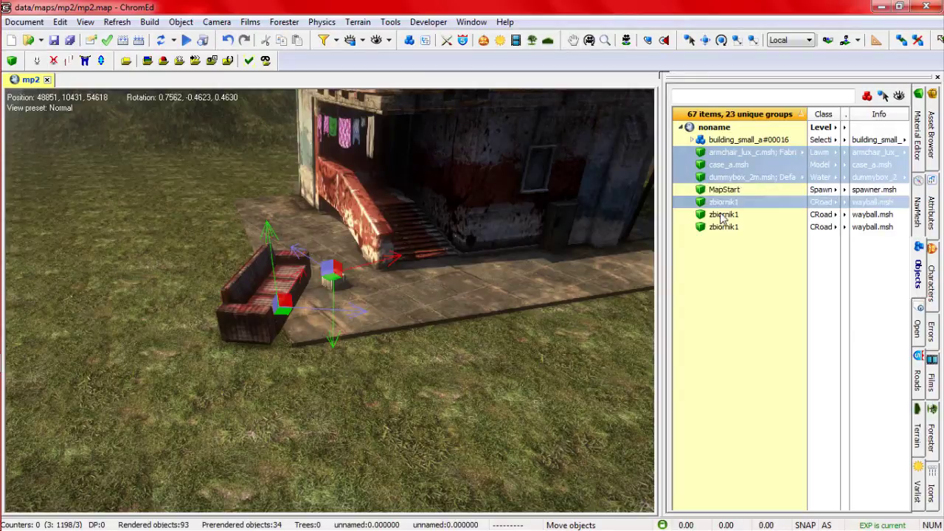
ctrl+click(723, 227)
ctrl+click(722, 214)
ctrl+click(722, 190)
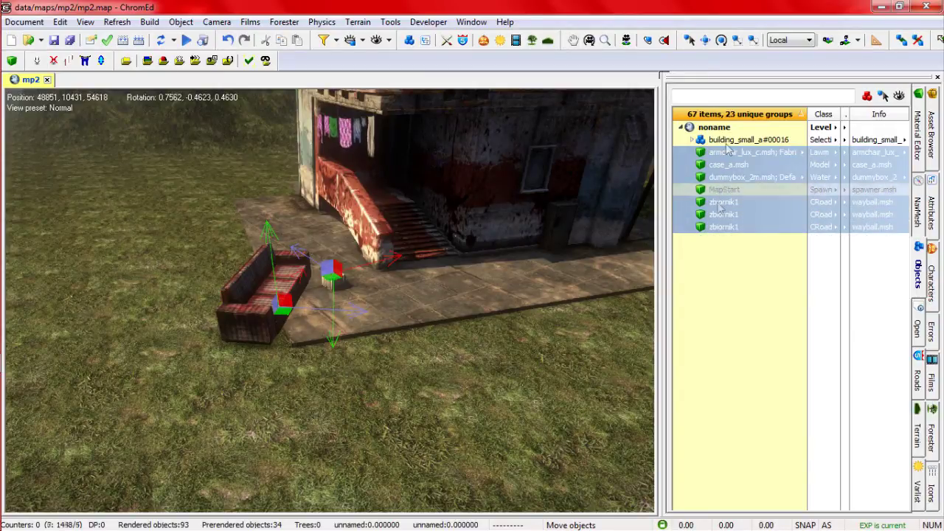
Select only building_small_a#00016 and shift the building slightly along its blue axis
ctrl+click(728, 140)
click(522, 215)
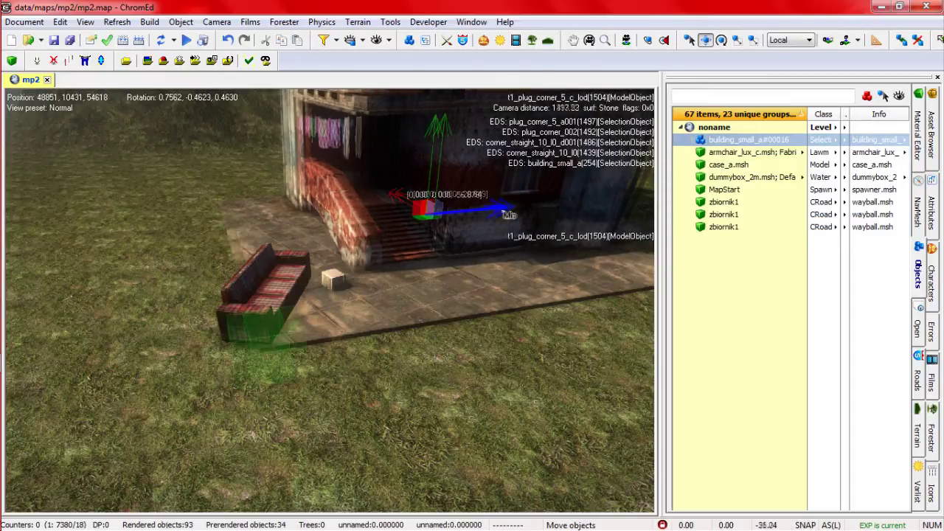
Select the building, the sofa and the case together from the object list, raise them slightly and clear the selection
ctrl+click(719, 155)
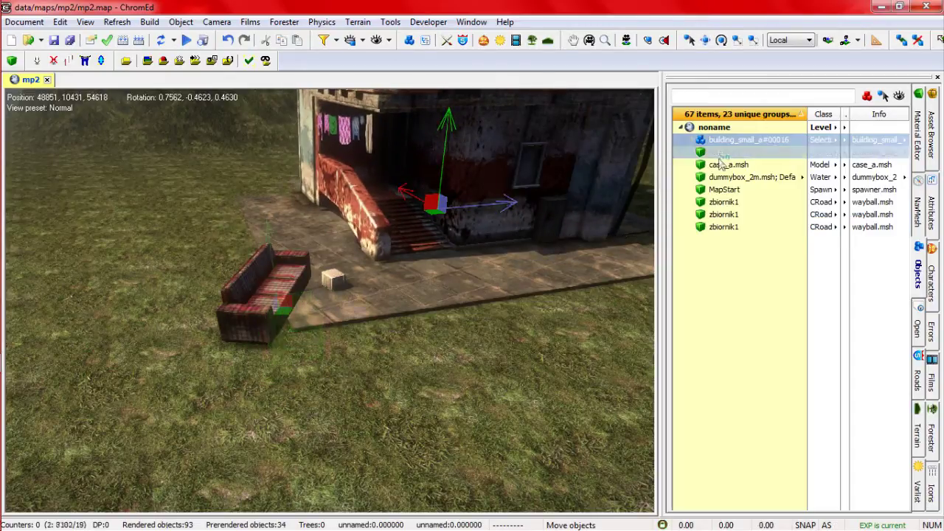
ctrl+click(715, 166)
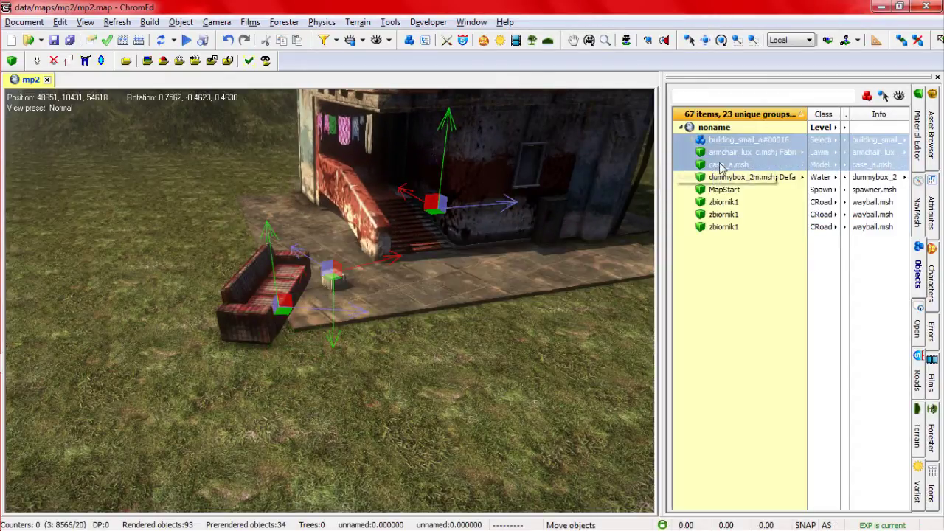
click(720, 154)
click(728, 141)
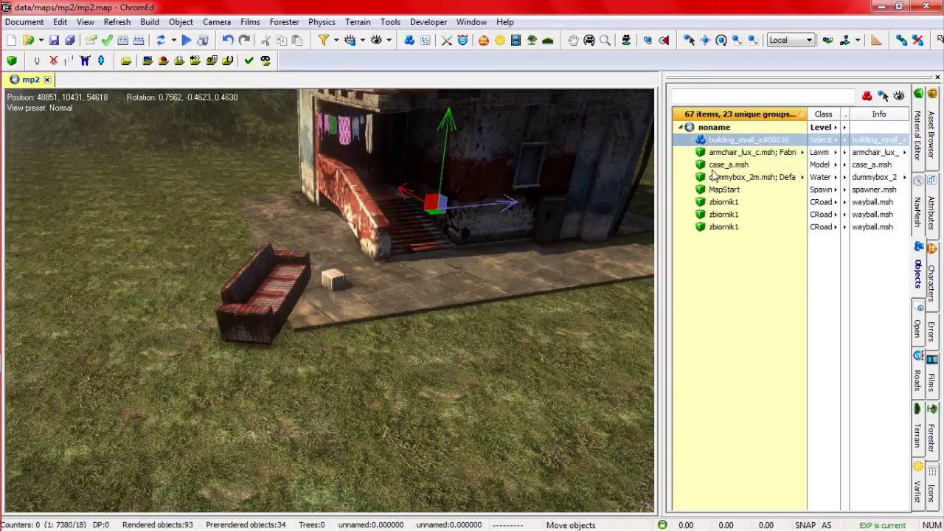
shift+click(717, 151)
shift+click(721, 165)
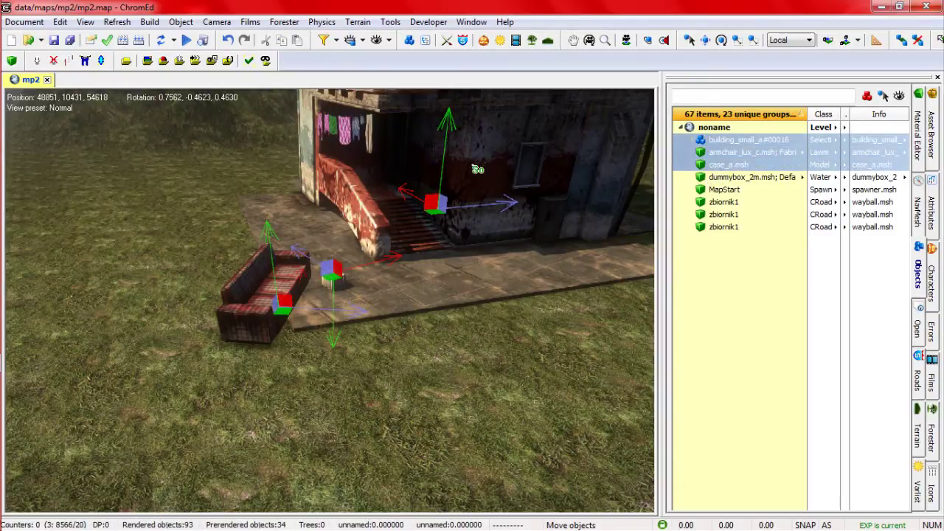
mouse_move(448, 133)
mouse_down()
mouse_move(448, 109)
mouse_move(447, 125)
mouse_up()
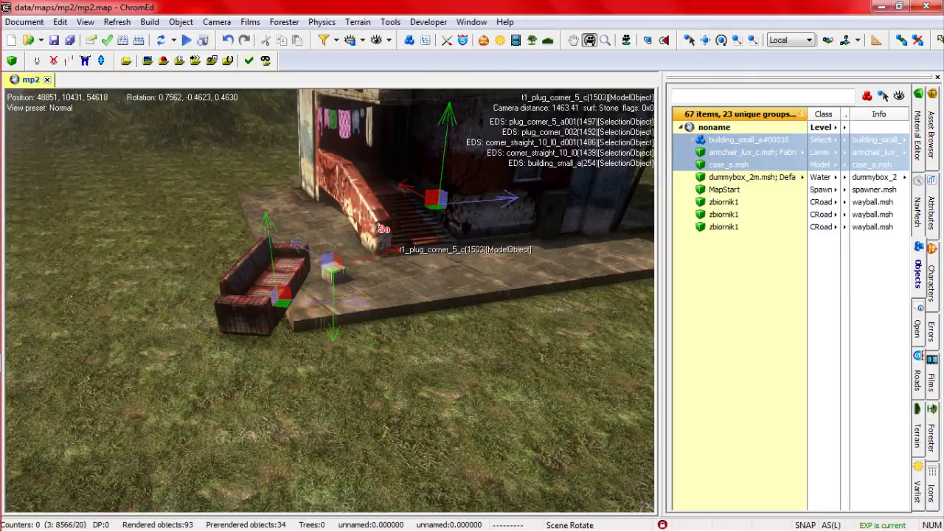
click(380, 226)
click(443, 333)
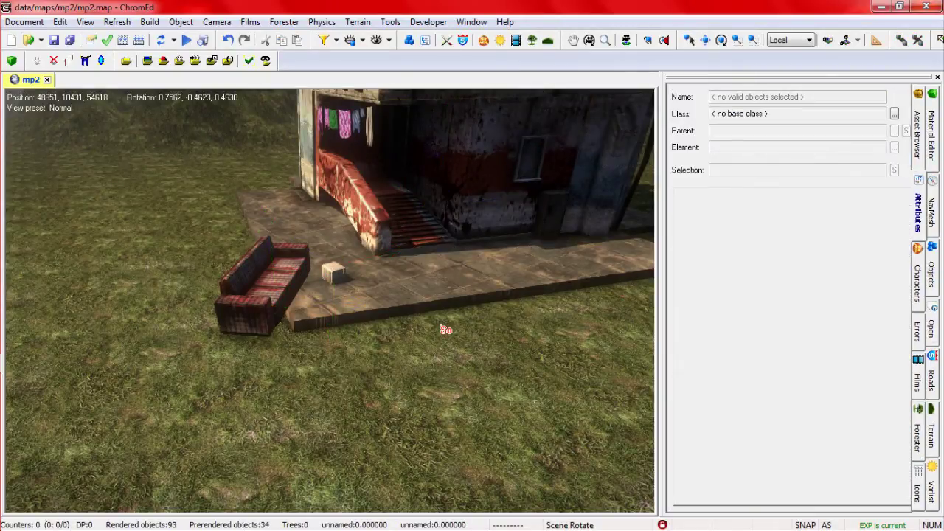
Review the building's parent object choices without assigning one, and select the case, the sofa and the building in turn
click(421, 223)
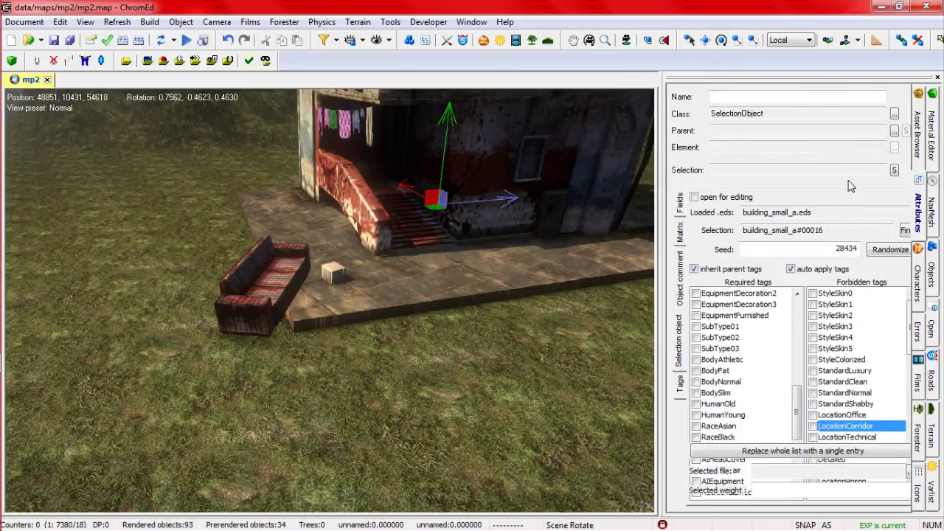
click(893, 132)
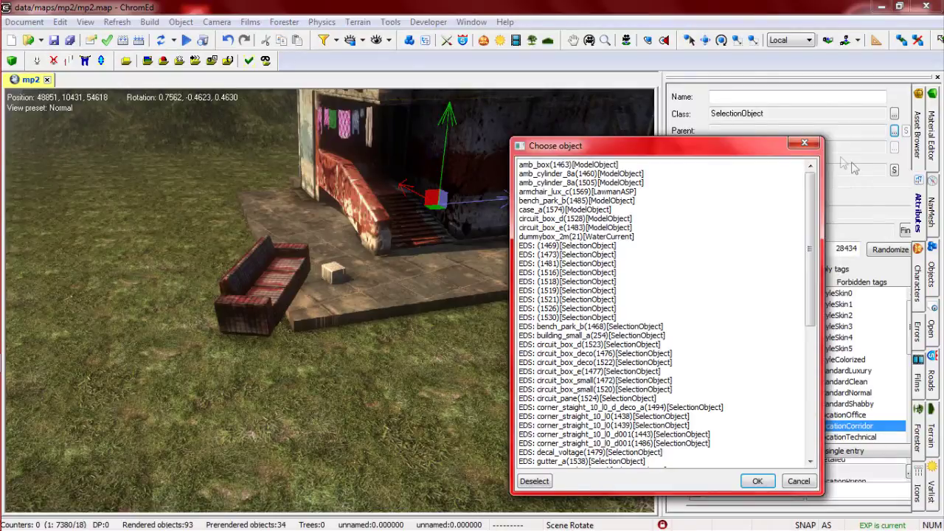
click(804, 145)
click(332, 271)
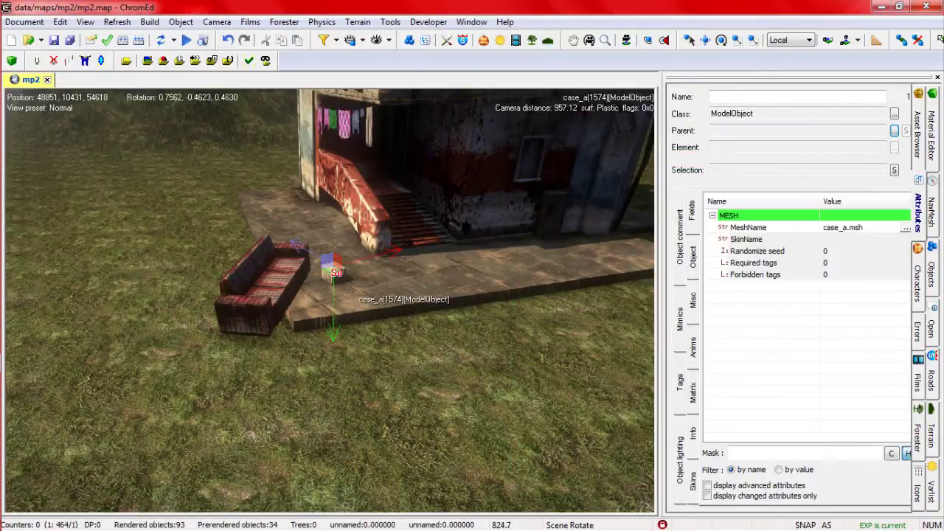
click(292, 283)
click(433, 267)
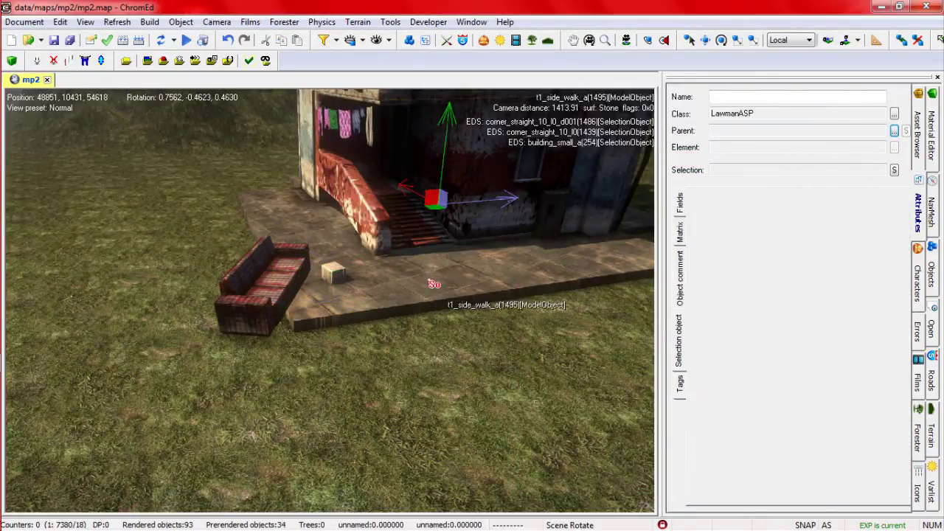